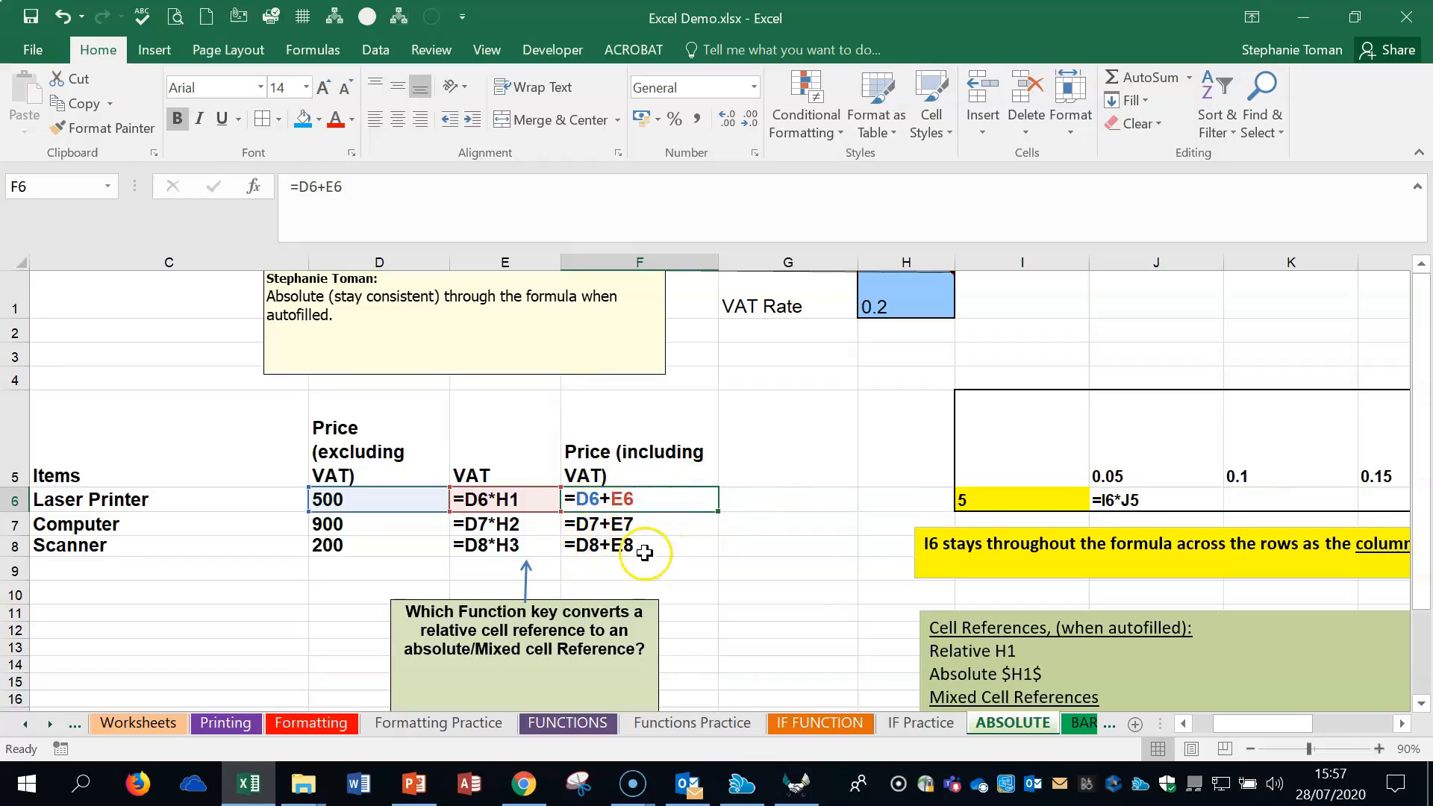
- Show calculated values instead of formulas and make the VAT rate reference in E6 absolute, giving =D6*$H$1
{"action": "left_click", "coordinate": [795, 594]}
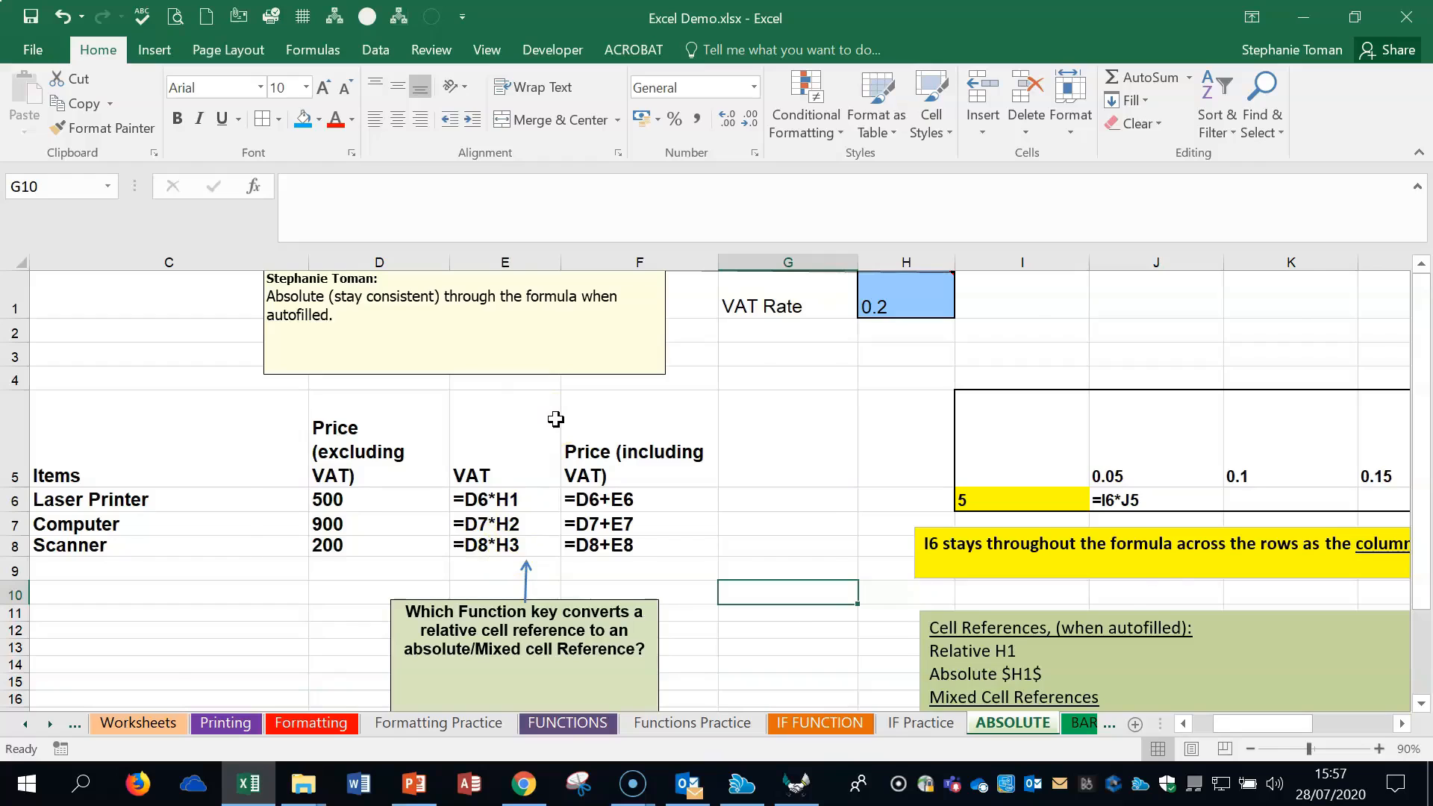
{"action": "key", "text": "ctrl+grave"}
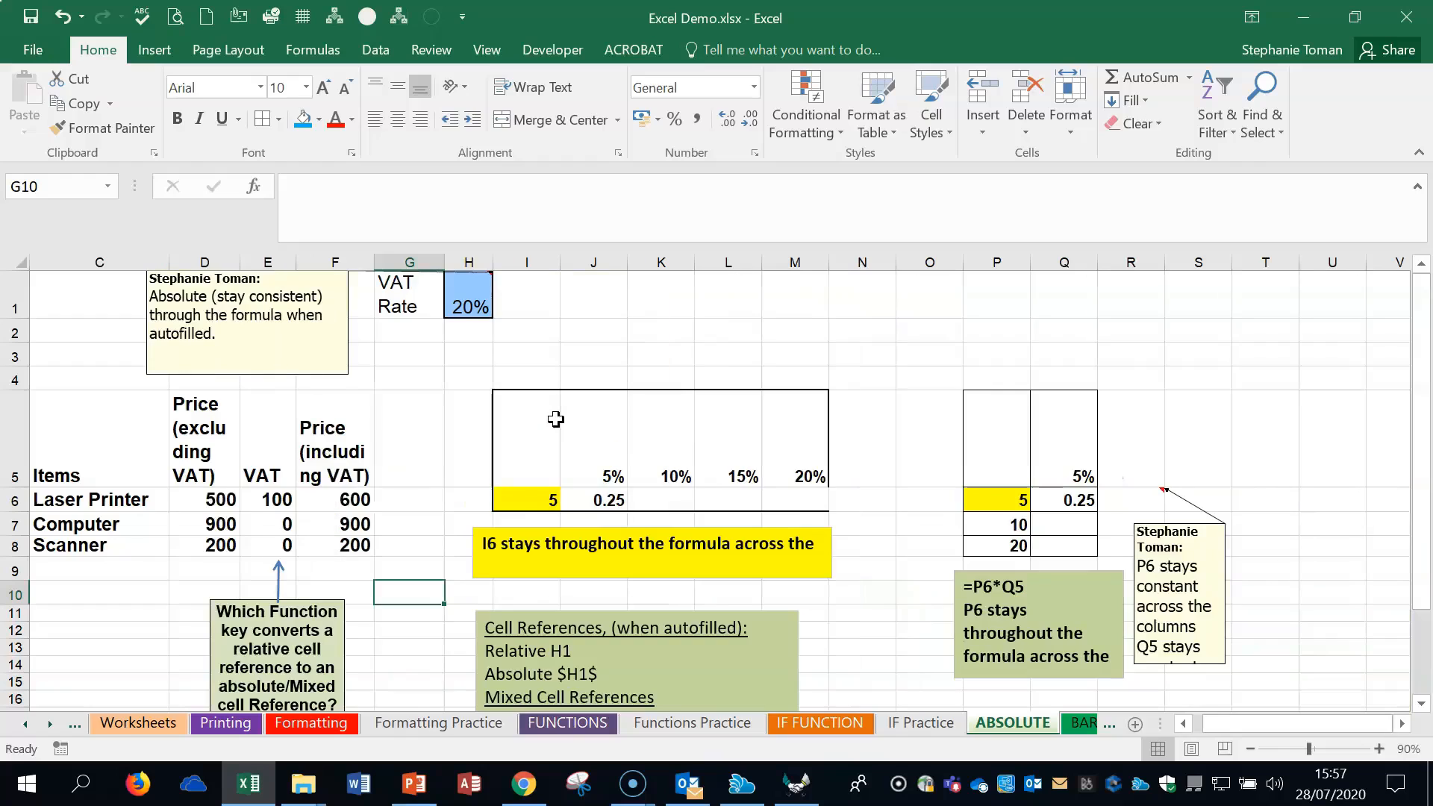
{"action": "left_click", "coordinate": [277, 503]}
{"action": "double_click", "coordinate": [278, 504]}
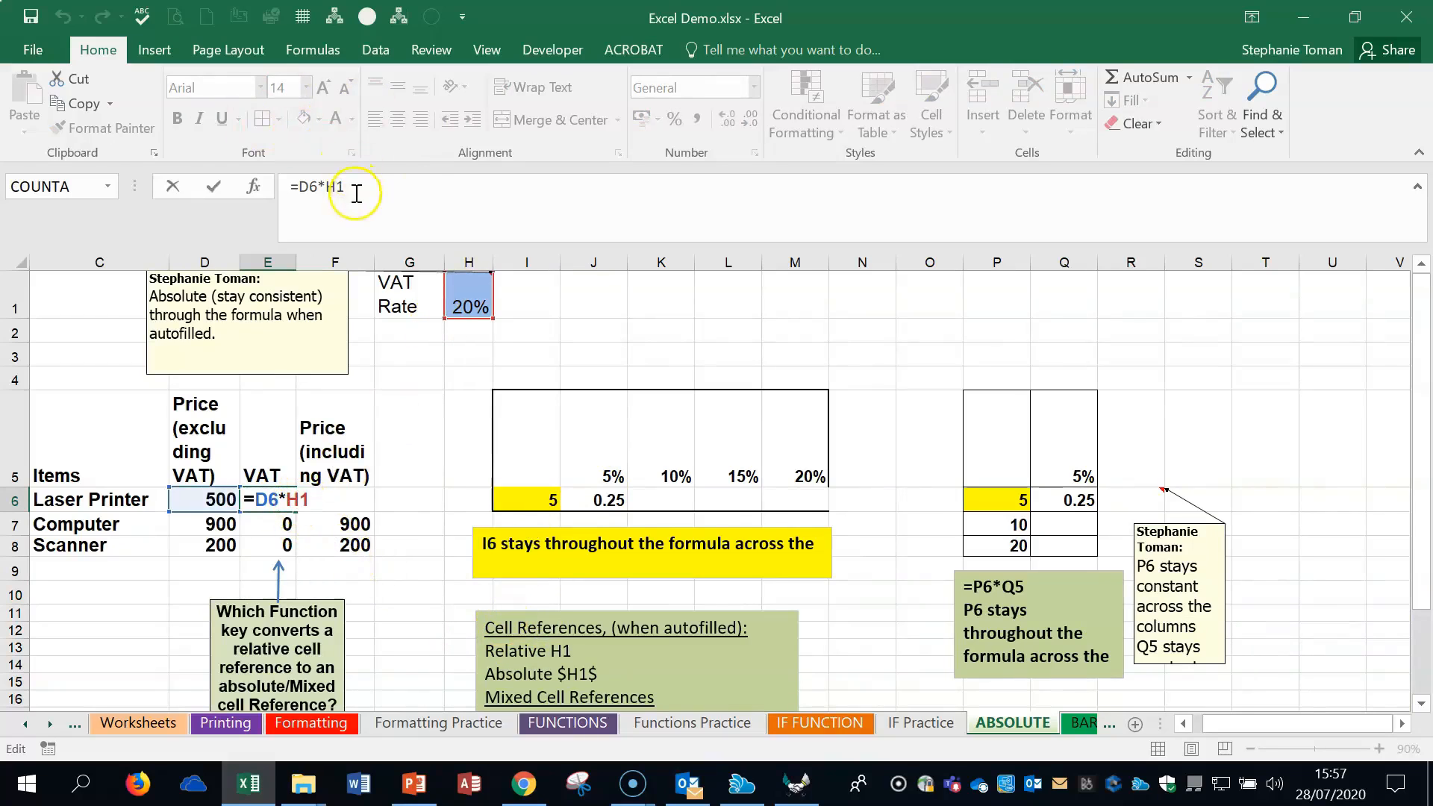
{"action": "left_click", "coordinate": [462, 194]}
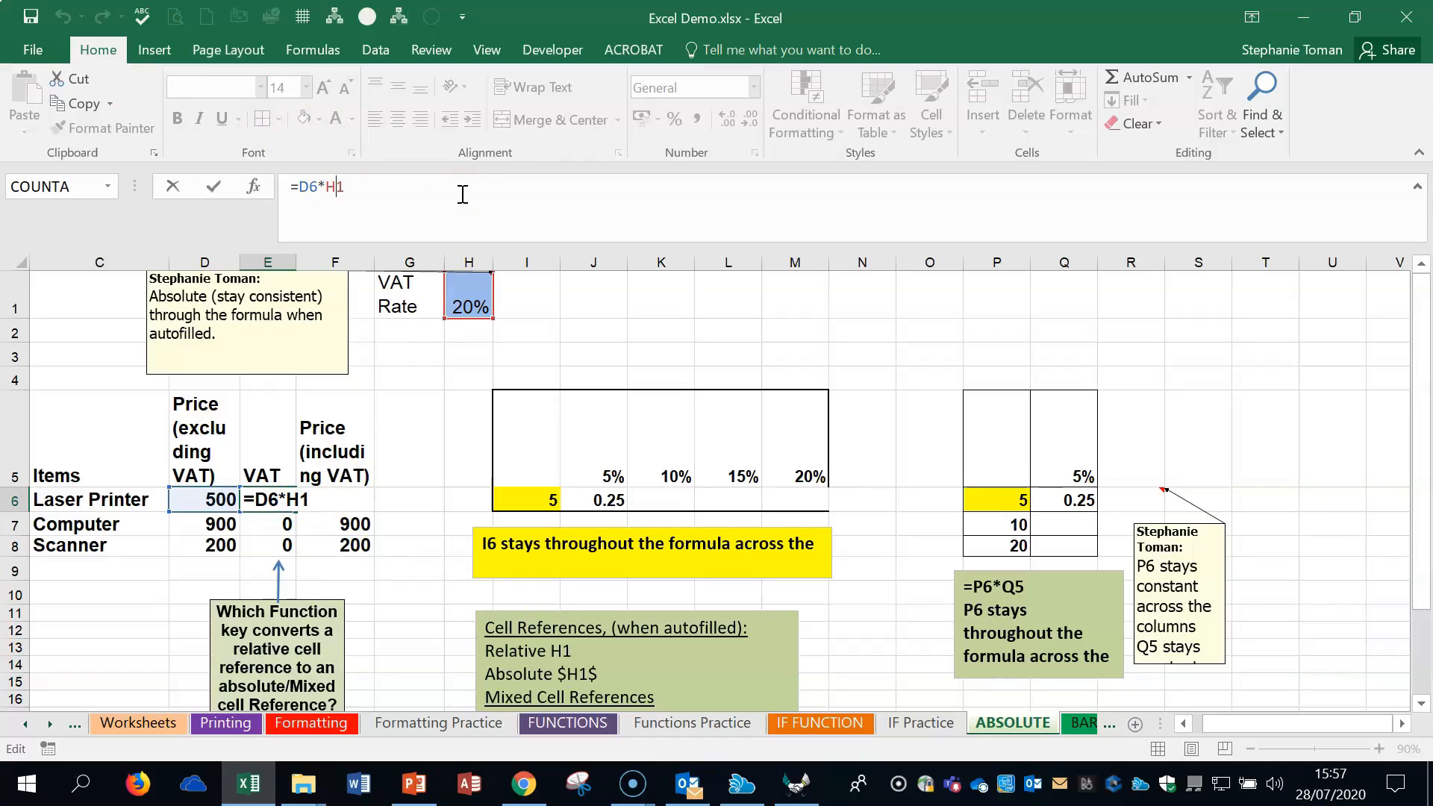
{"action": "left_click_drag", "start_coordinate": [326, 187], "coordinate": [345, 187]}
{"action": "key", "text": "F4"}
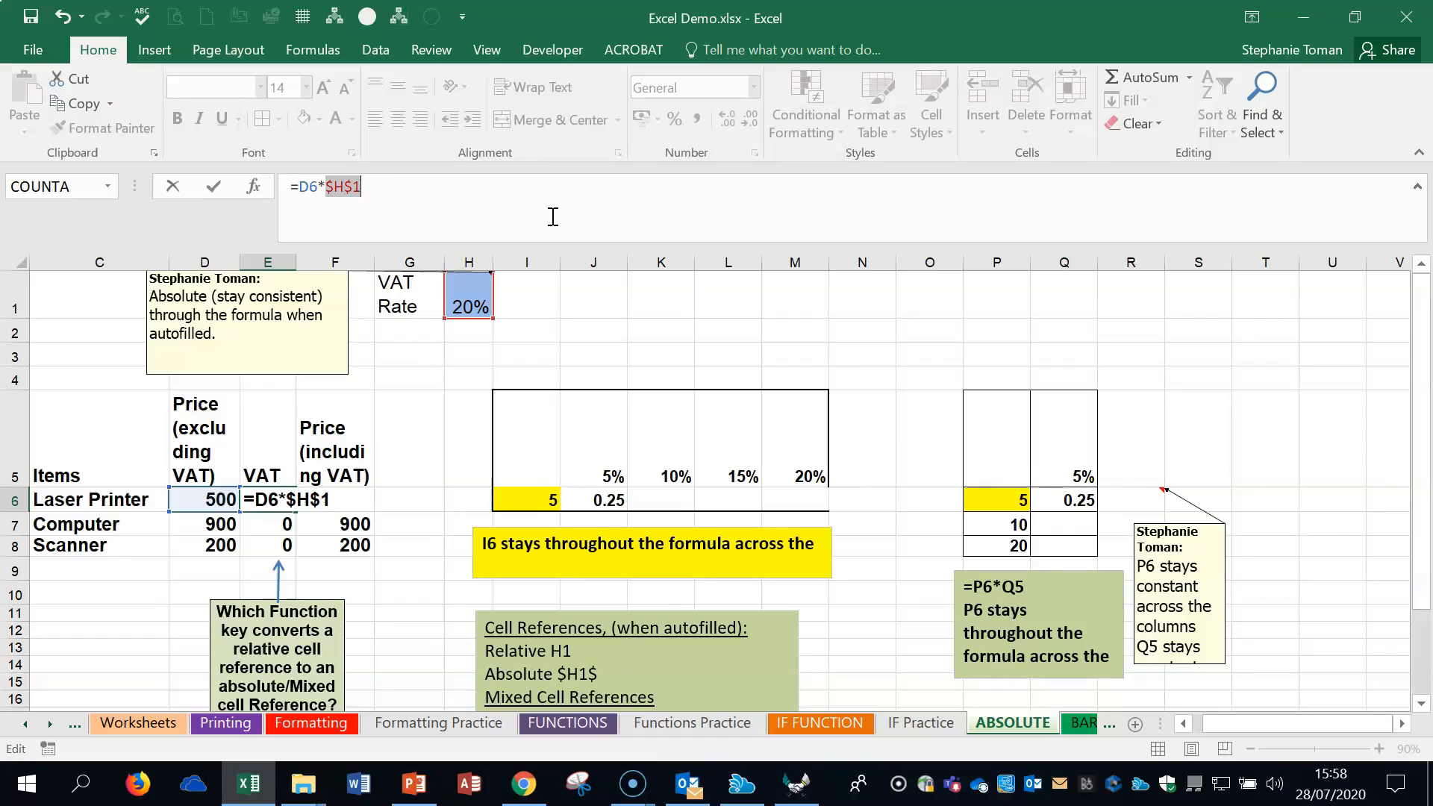
{"action": "key", "text": "F4"}
{"action": "key", "text": "F4"}
{"action": "key", "text": "F4"}
{"action": "key", "text": "F4"}
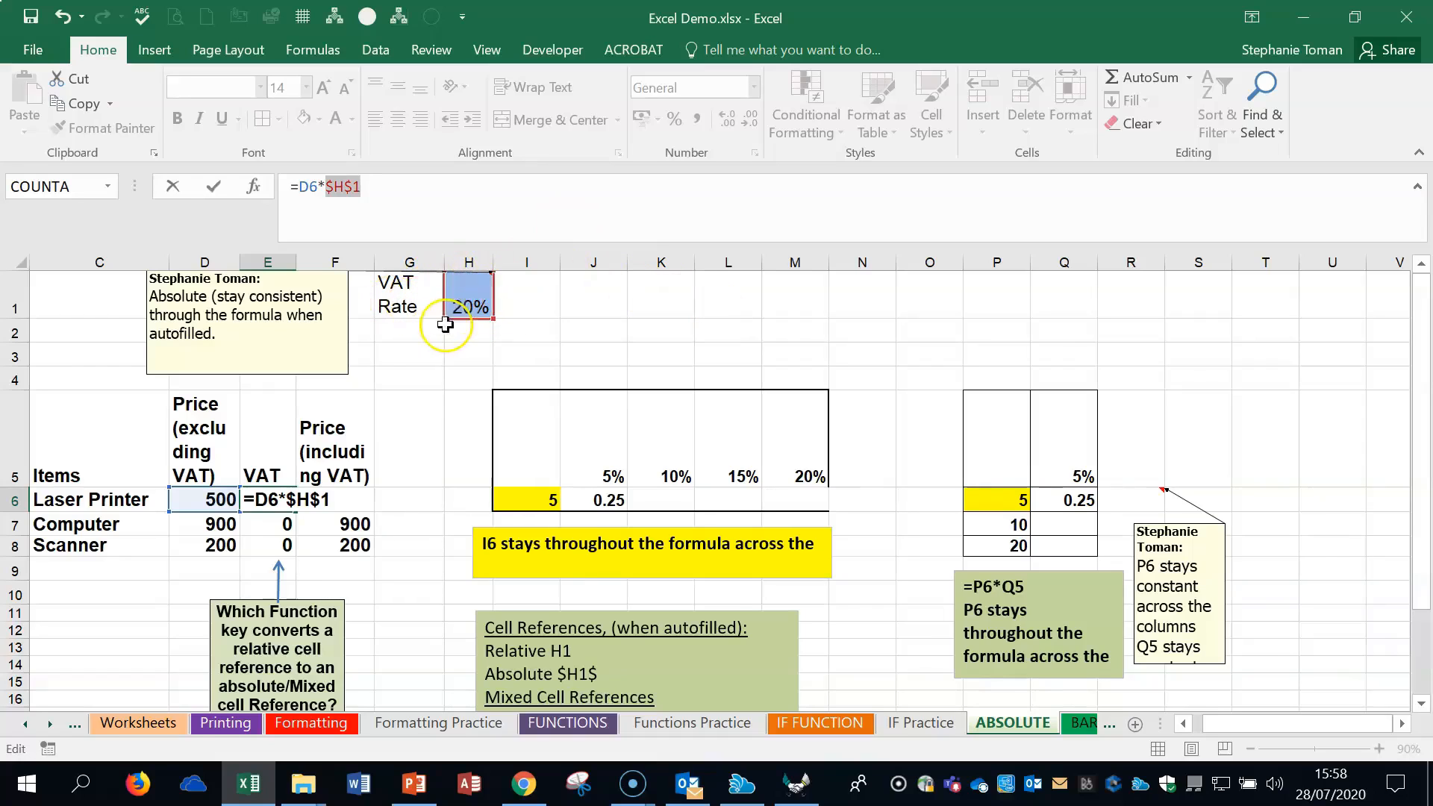
{"action": "left_click", "coordinate": [213, 186]}
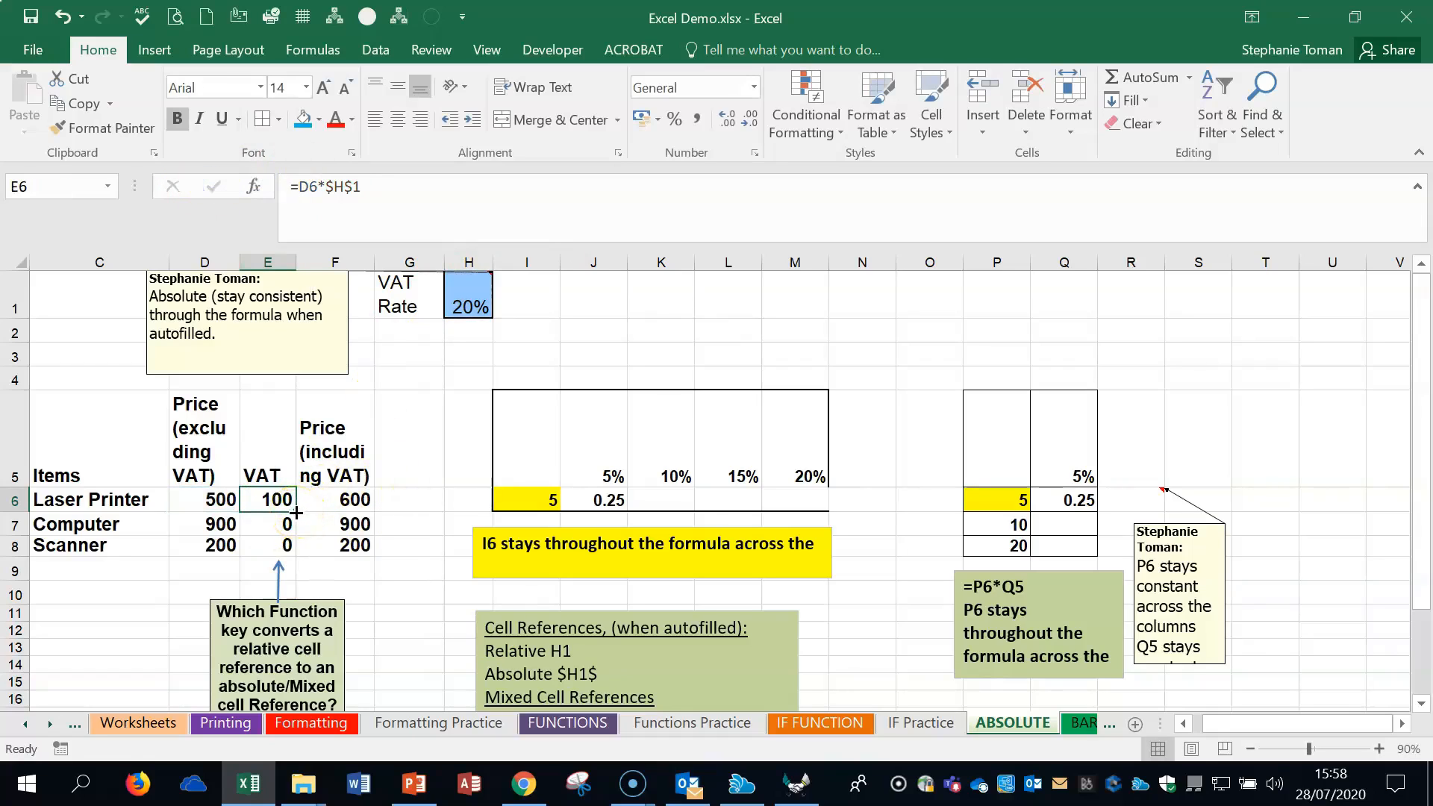
- Fill the VAT formula from E6 down to E8 and display the sheet's formulas
{"action": "left_click_drag", "start_coordinate": [296, 512], "coordinate": [299, 555]}
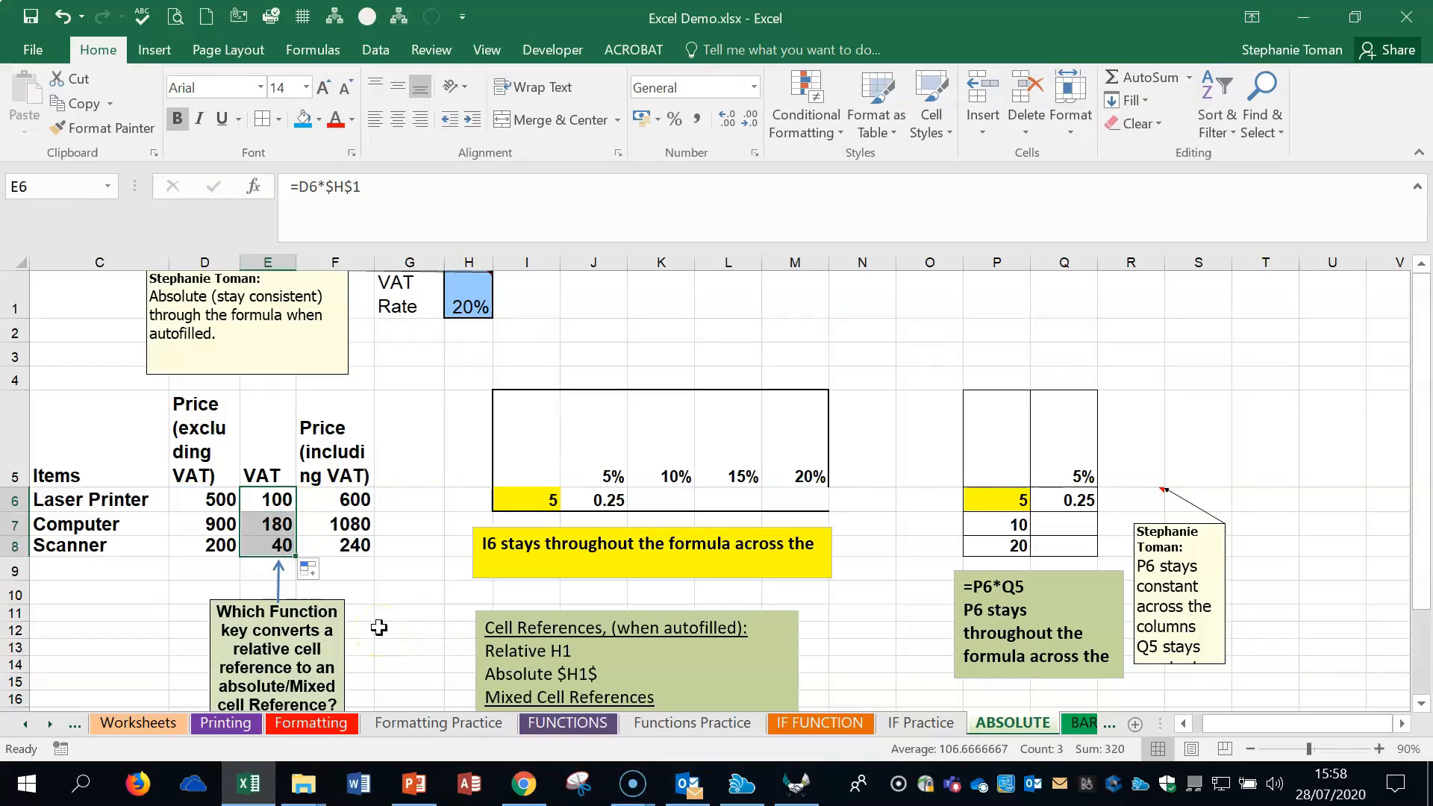
{"action": "key", "text": "ctrl+grave"}
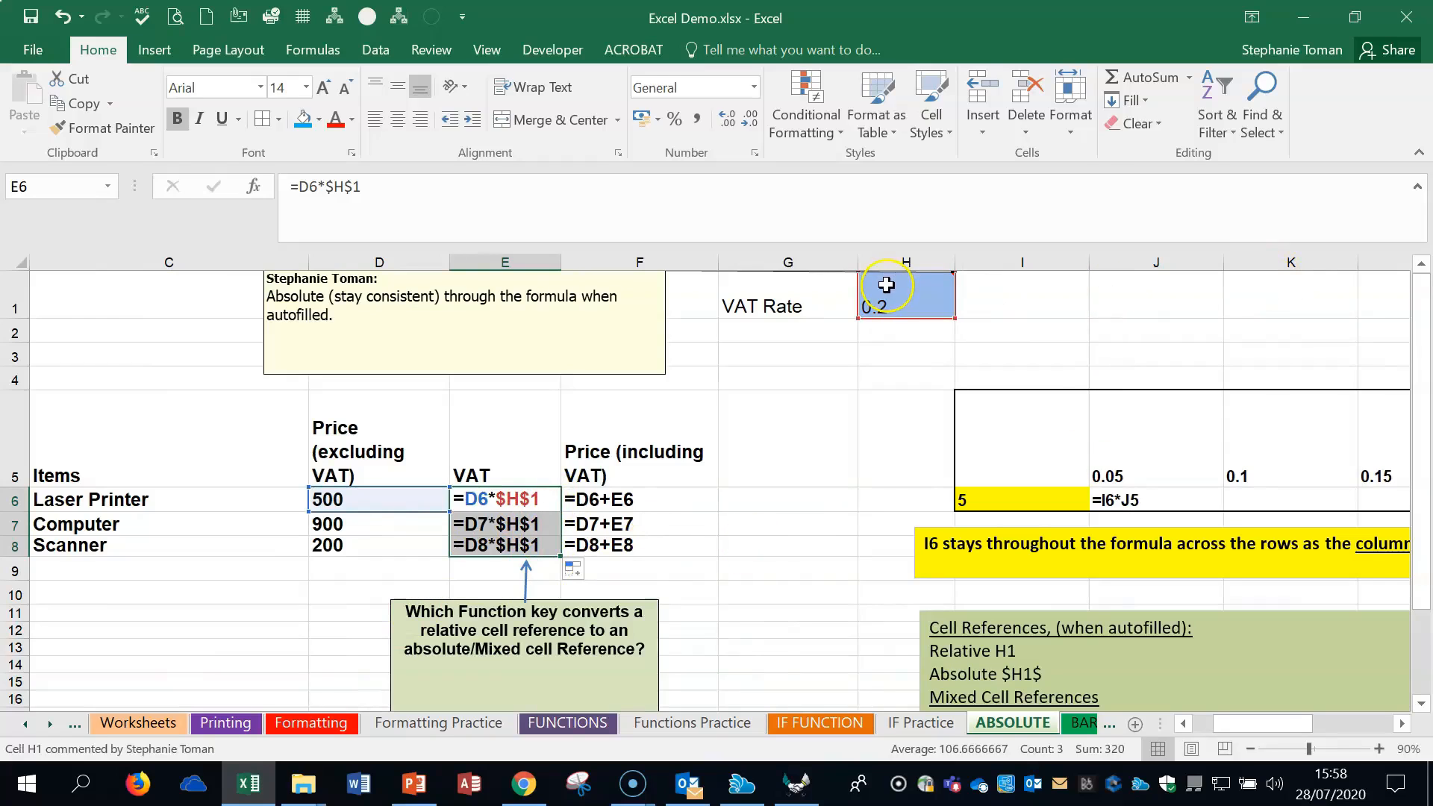
{"action": "left_click", "coordinate": [512, 496]}
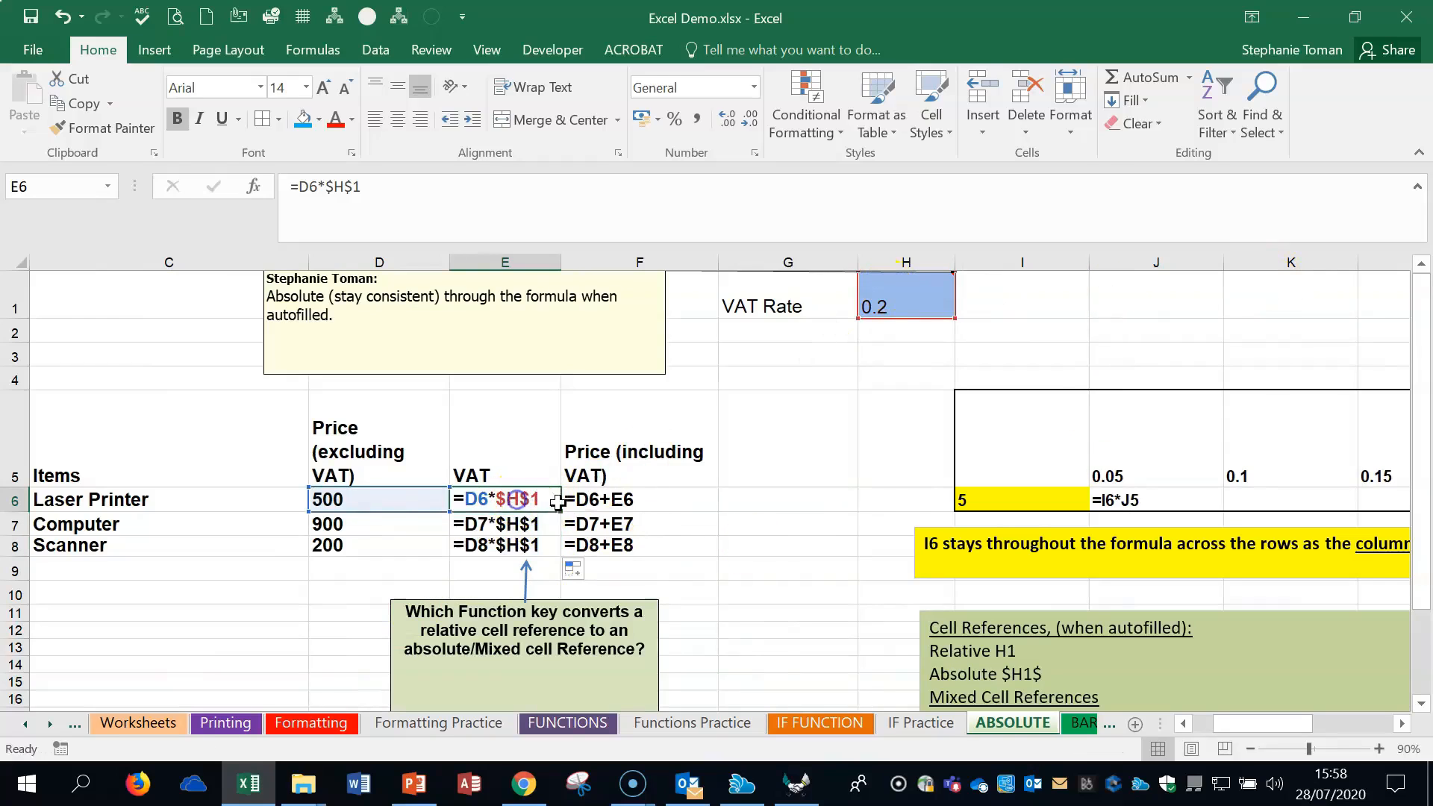
- Change the VAT rate reference in E6 back to relative, =D6*H1, and fill it down to E8
{"action": "left_click", "coordinate": [351, 189]}
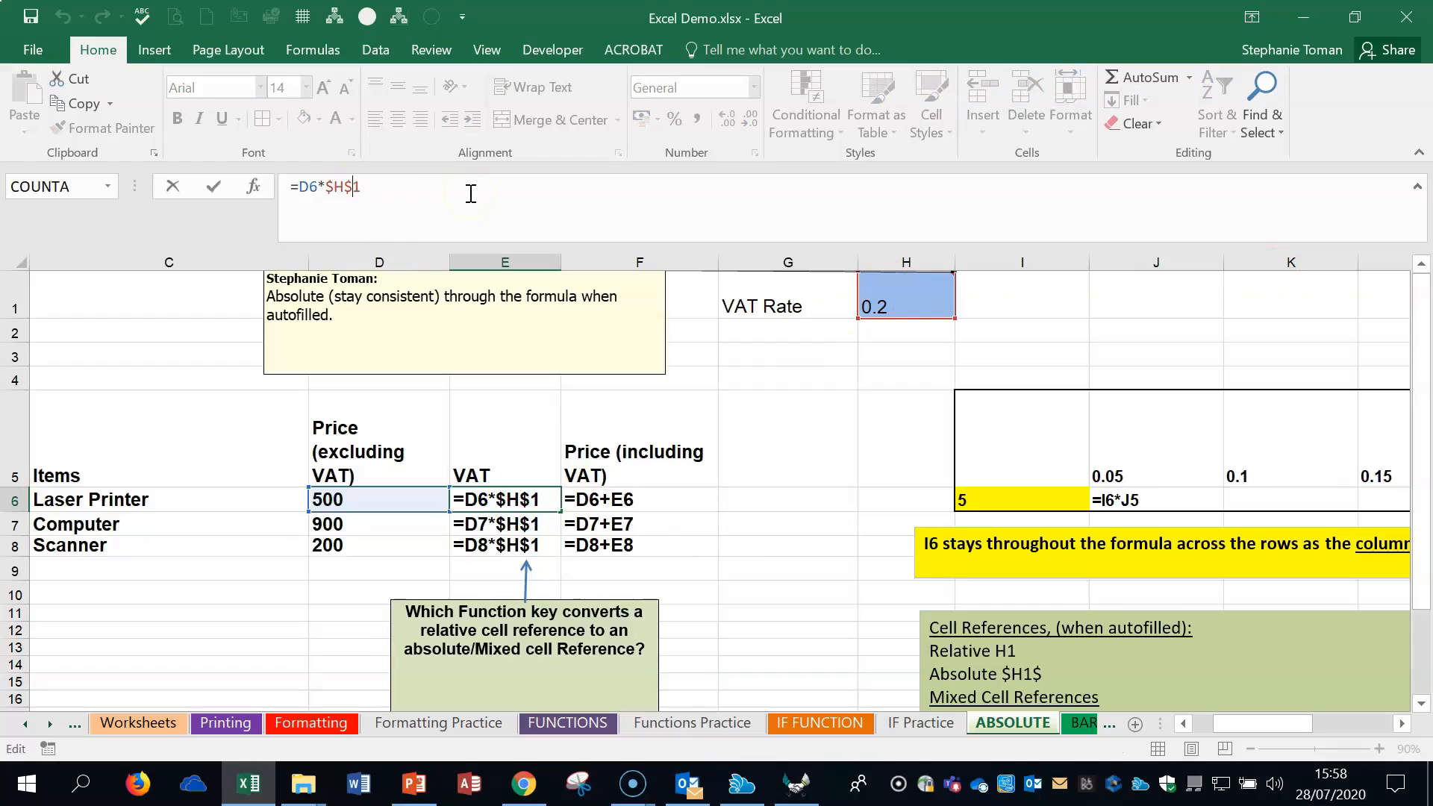
{"action": "key", "text": "F4"}
{"action": "key", "text": "F4"}
{"action": "key", "text": "F4"}
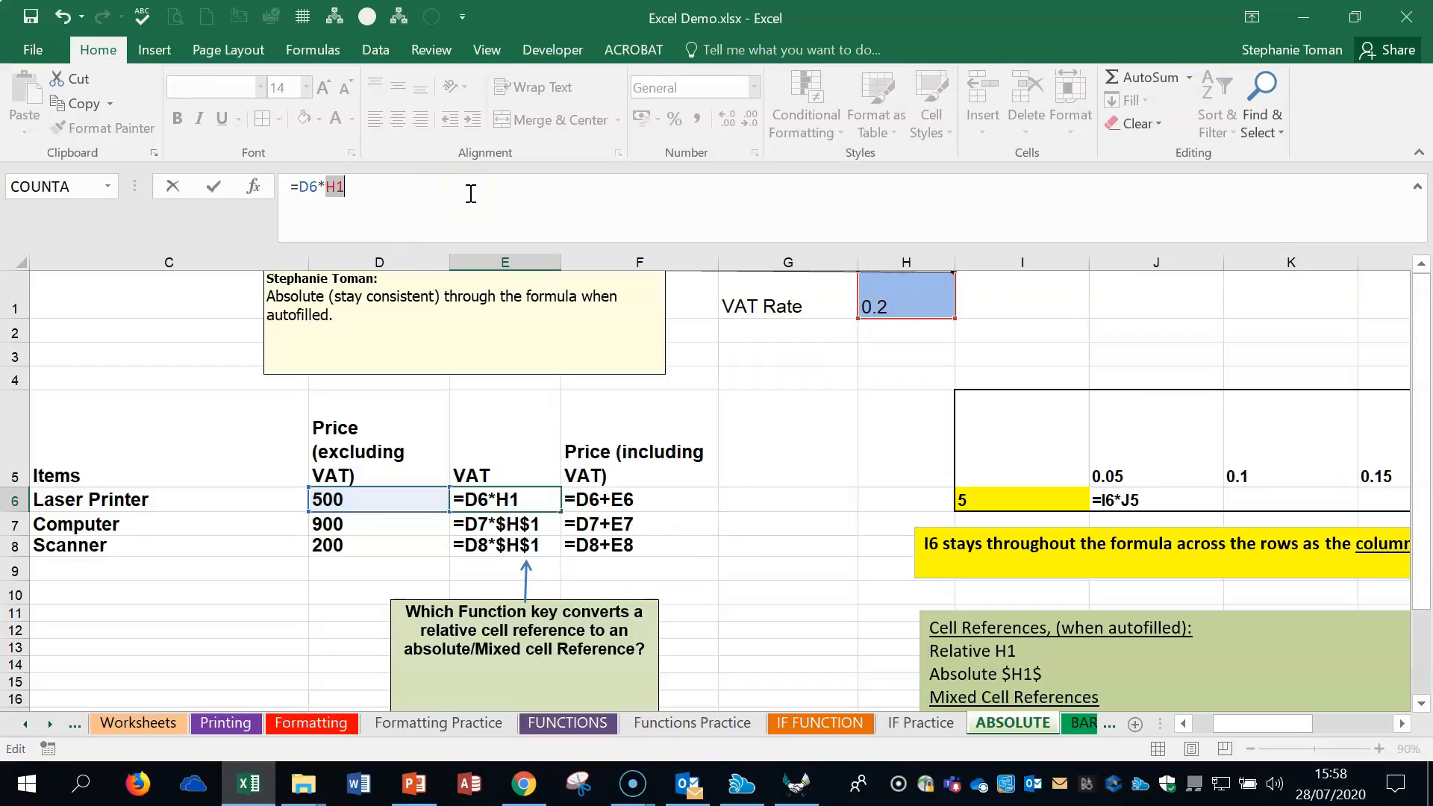
{"action": "left_click", "coordinate": [213, 186]}
{"action": "left_click_drag", "start_coordinate": [560, 512], "coordinate": [558, 554]}
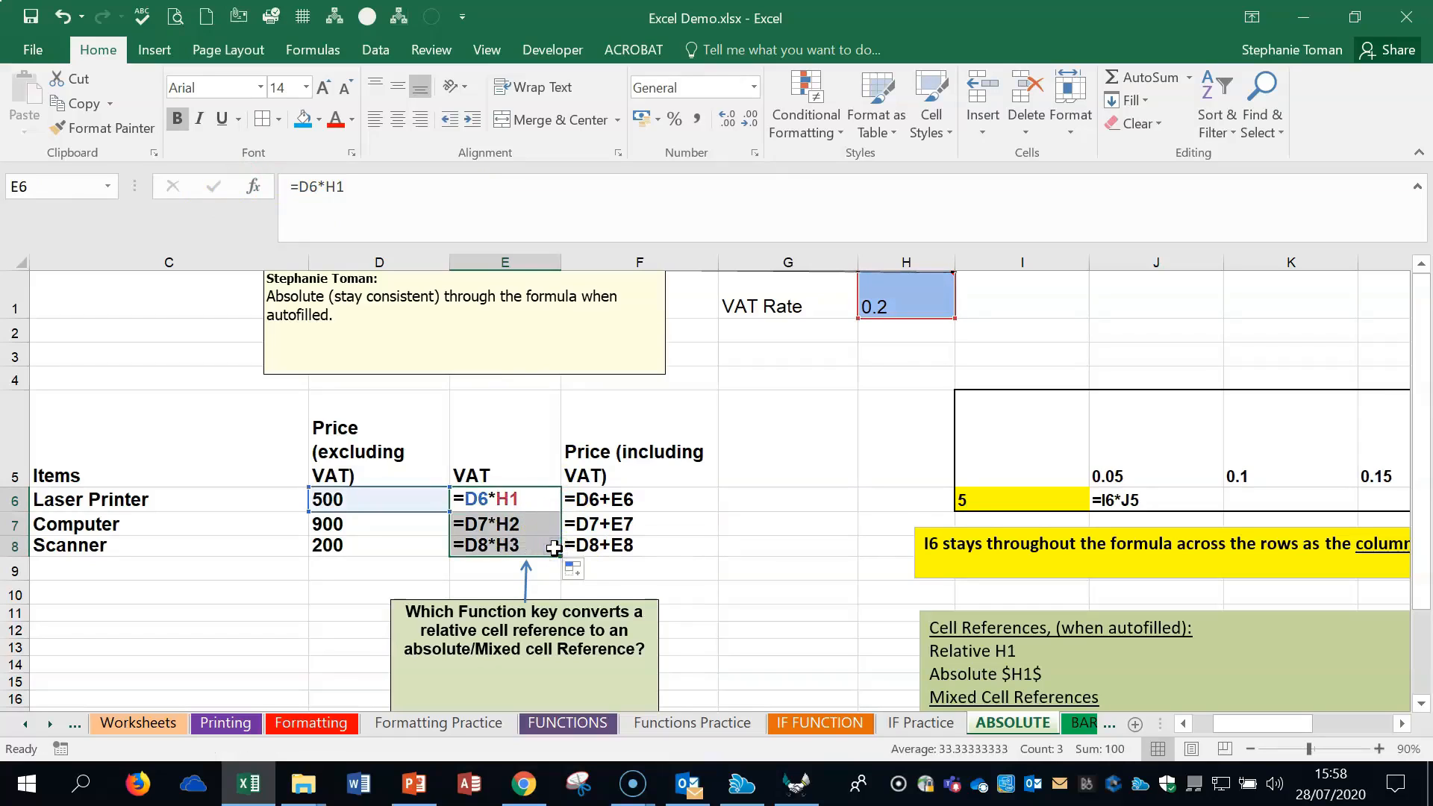
- Compare the relative references in E6:E8, make E6 =D6*$H$1, fill it down to E8 and check the copied formulas
{"action": "left_click", "coordinate": [527, 545]}
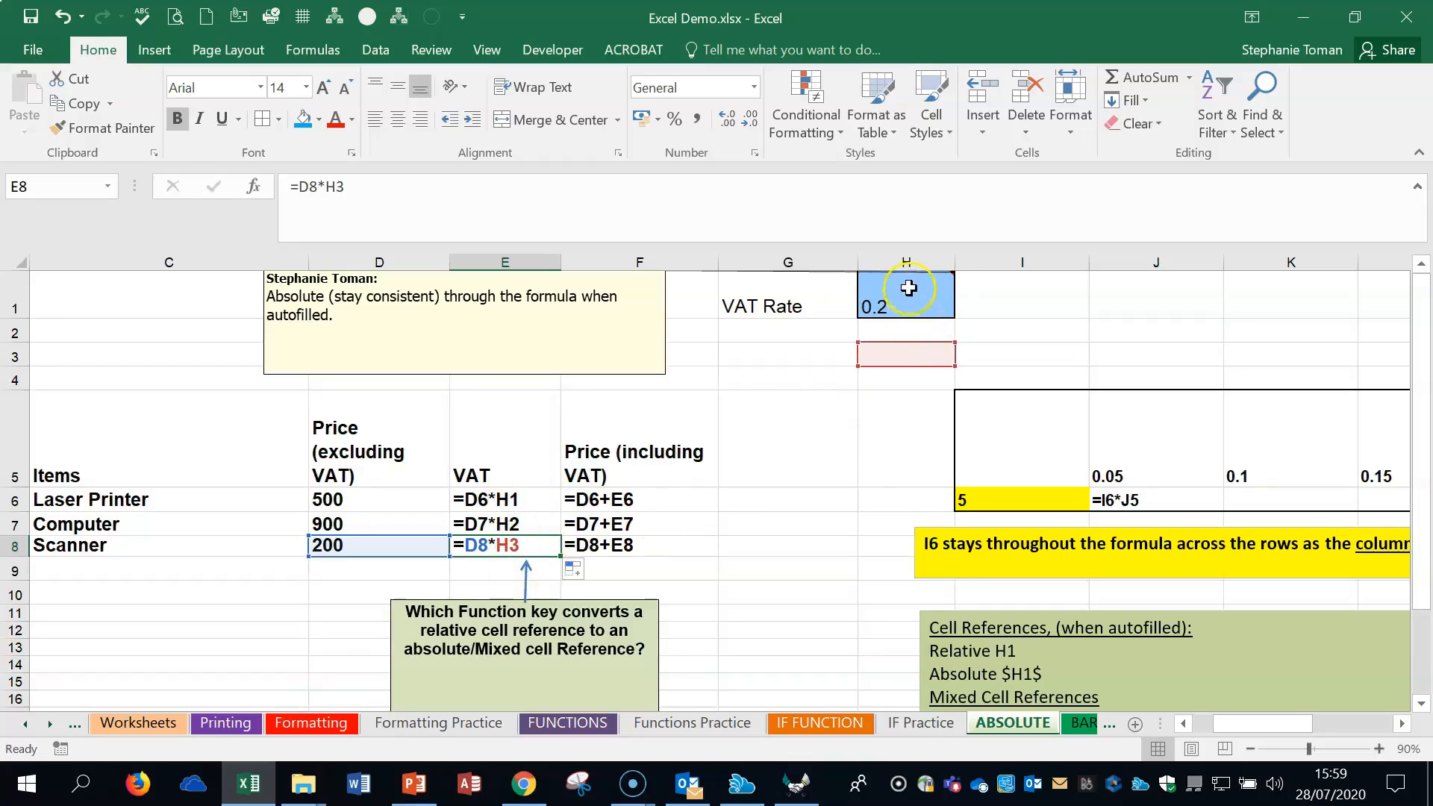
{"action": "left_click", "coordinate": [520, 524]}
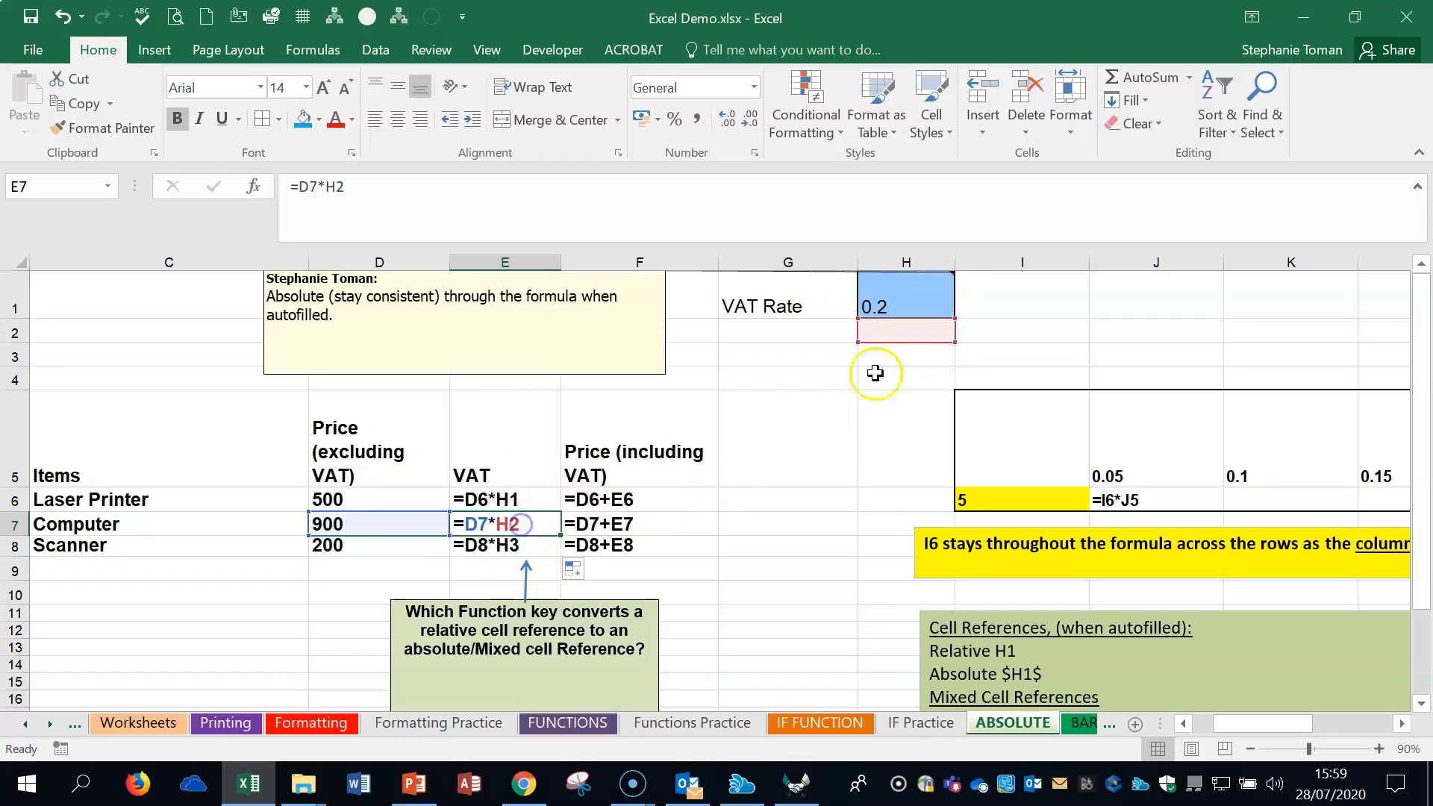
{"action": "key", "text": "Up"}
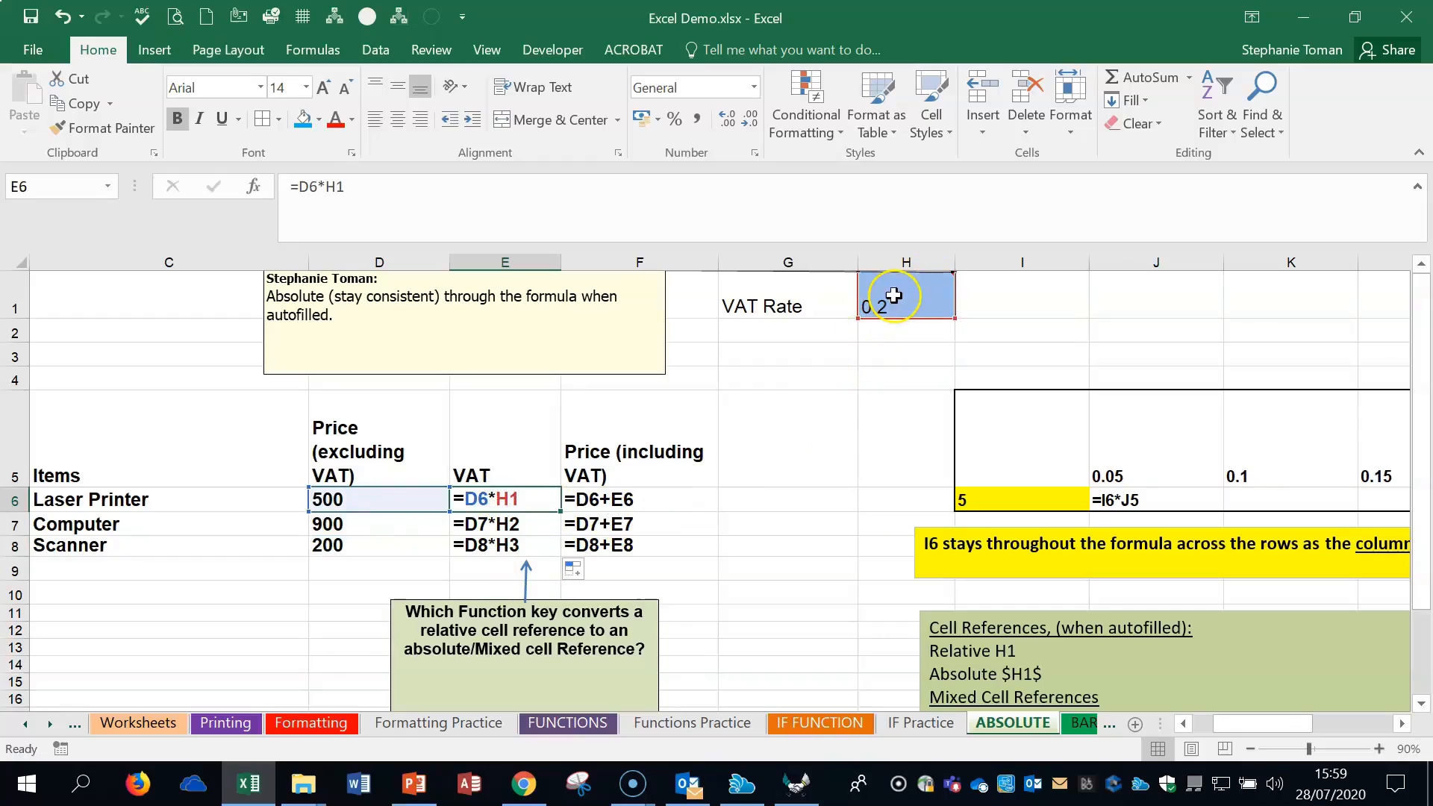
{"action": "left_click", "coordinate": [553, 232]}
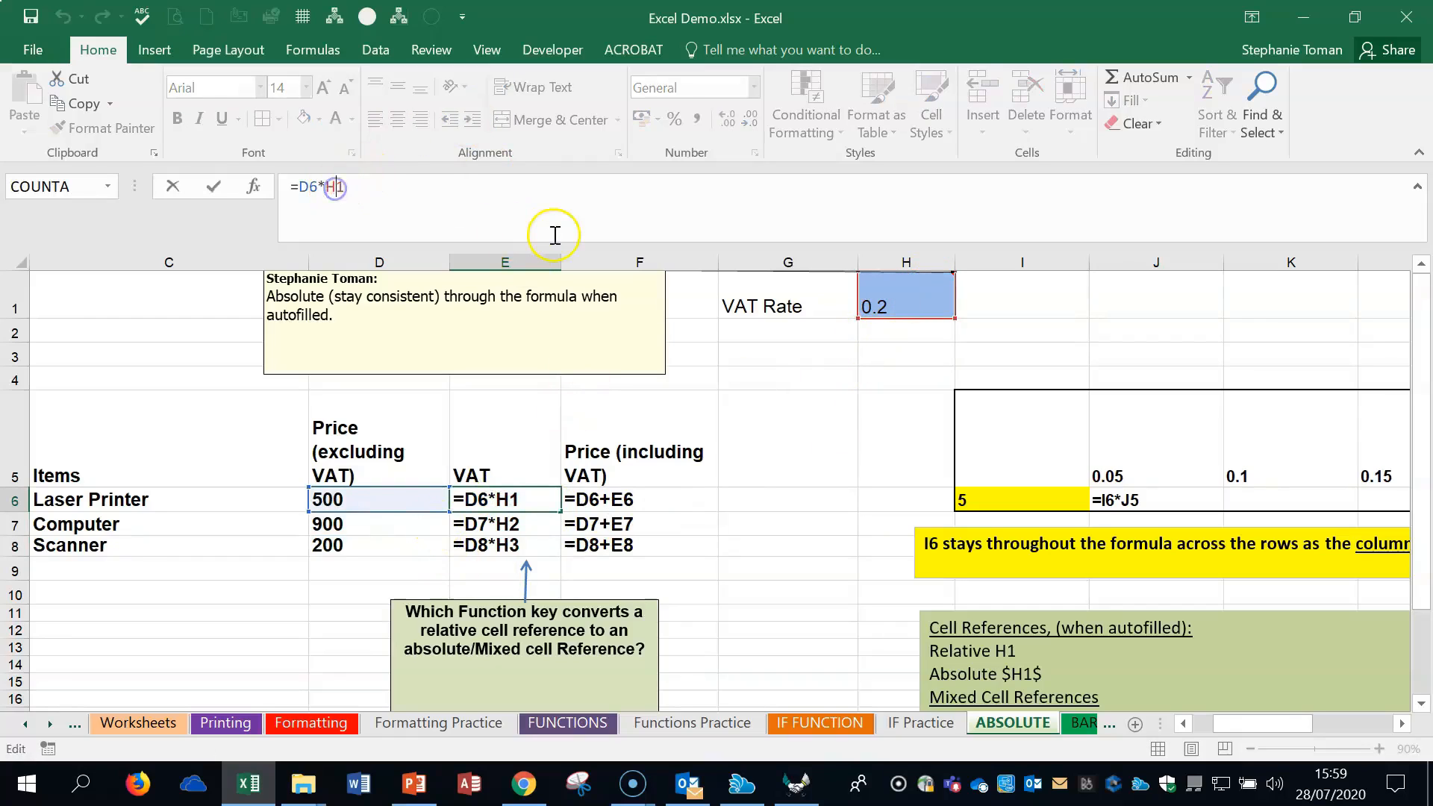
{"action": "key", "text": "F4"}
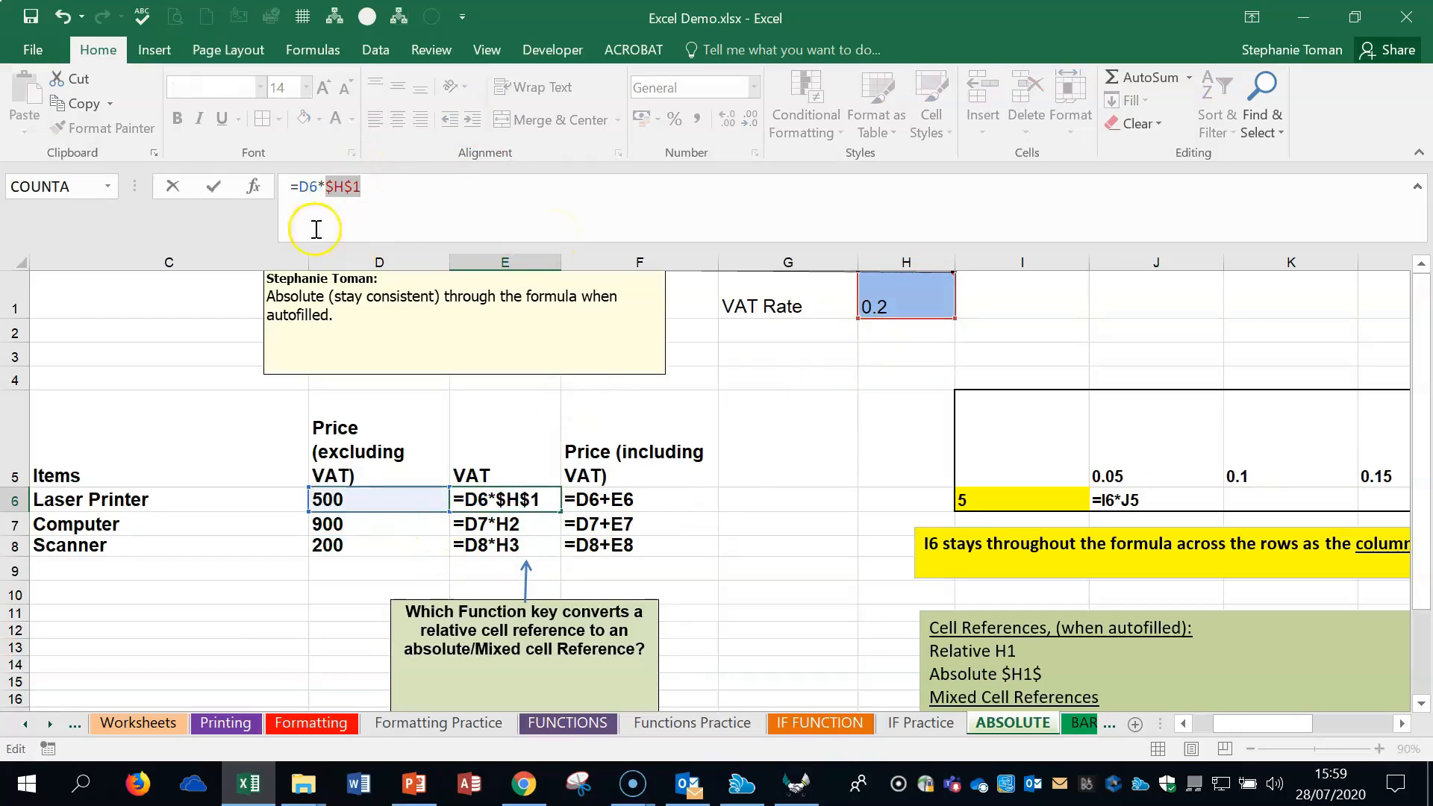
{"action": "left_click", "coordinate": [213, 187]}
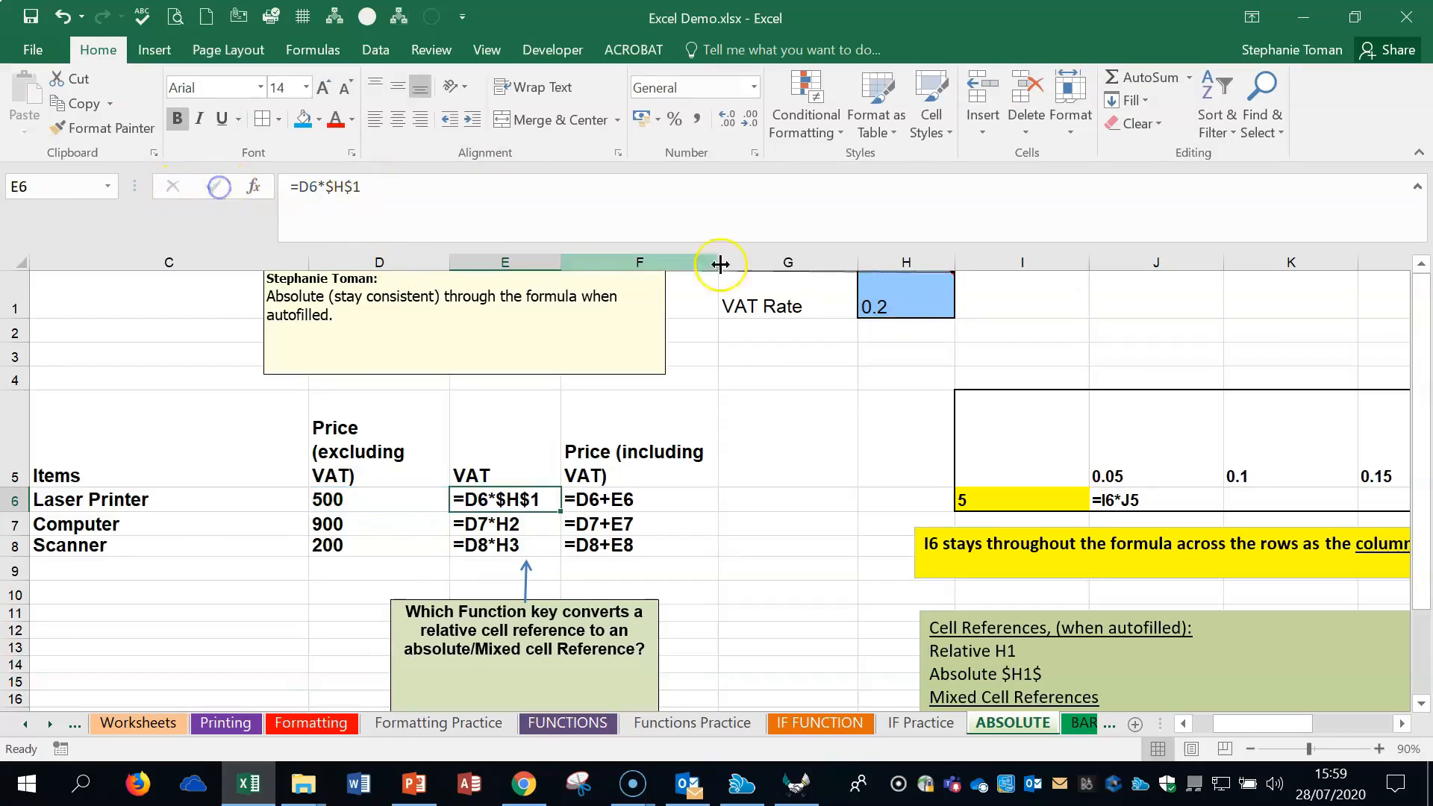
{"action": "left_click_drag", "start_coordinate": [560, 512], "coordinate": [556, 553]}
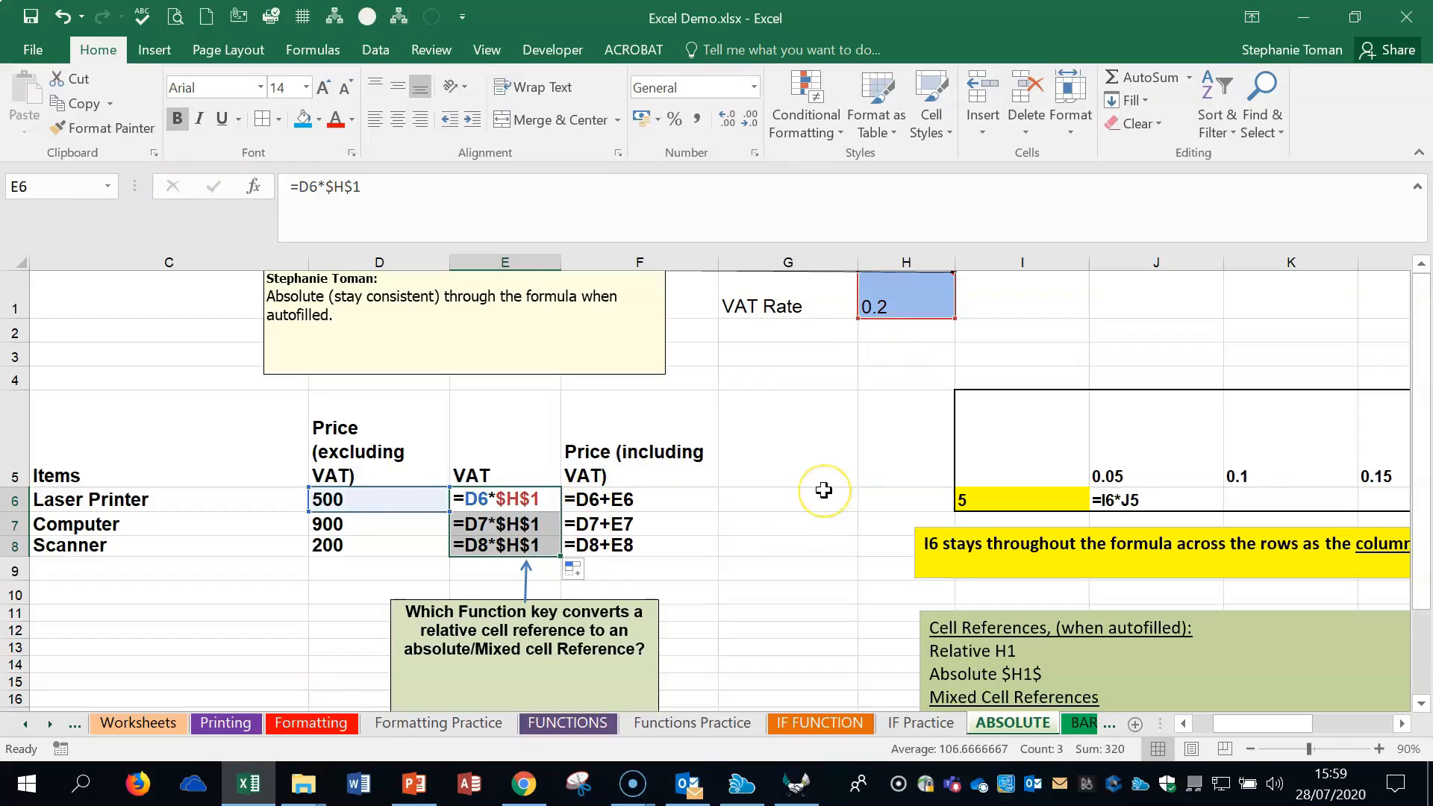
{"action": "left_click", "coordinate": [503, 541]}
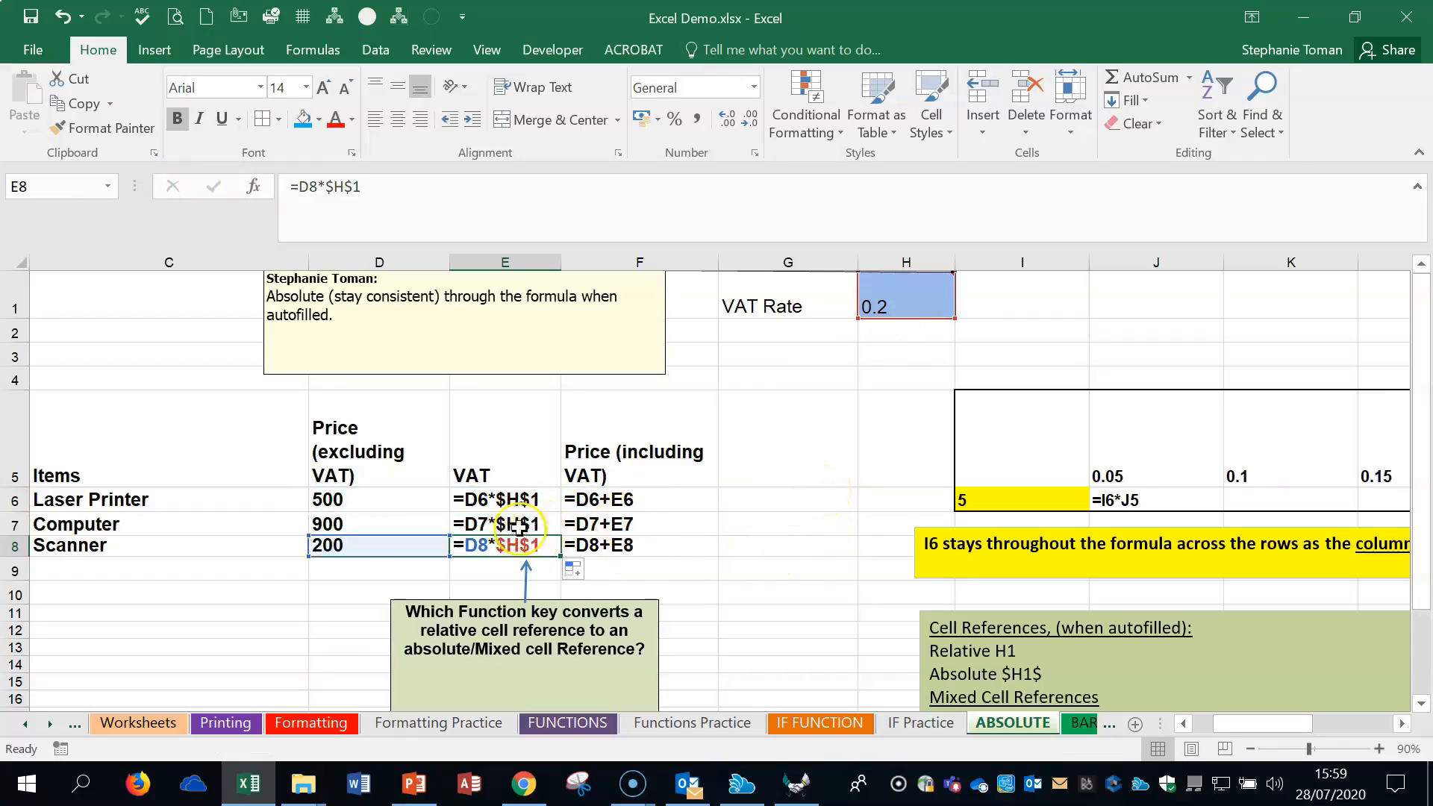
{"action": "left_click", "coordinate": [523, 525]}
{"action": "left_click", "coordinate": [528, 495]}
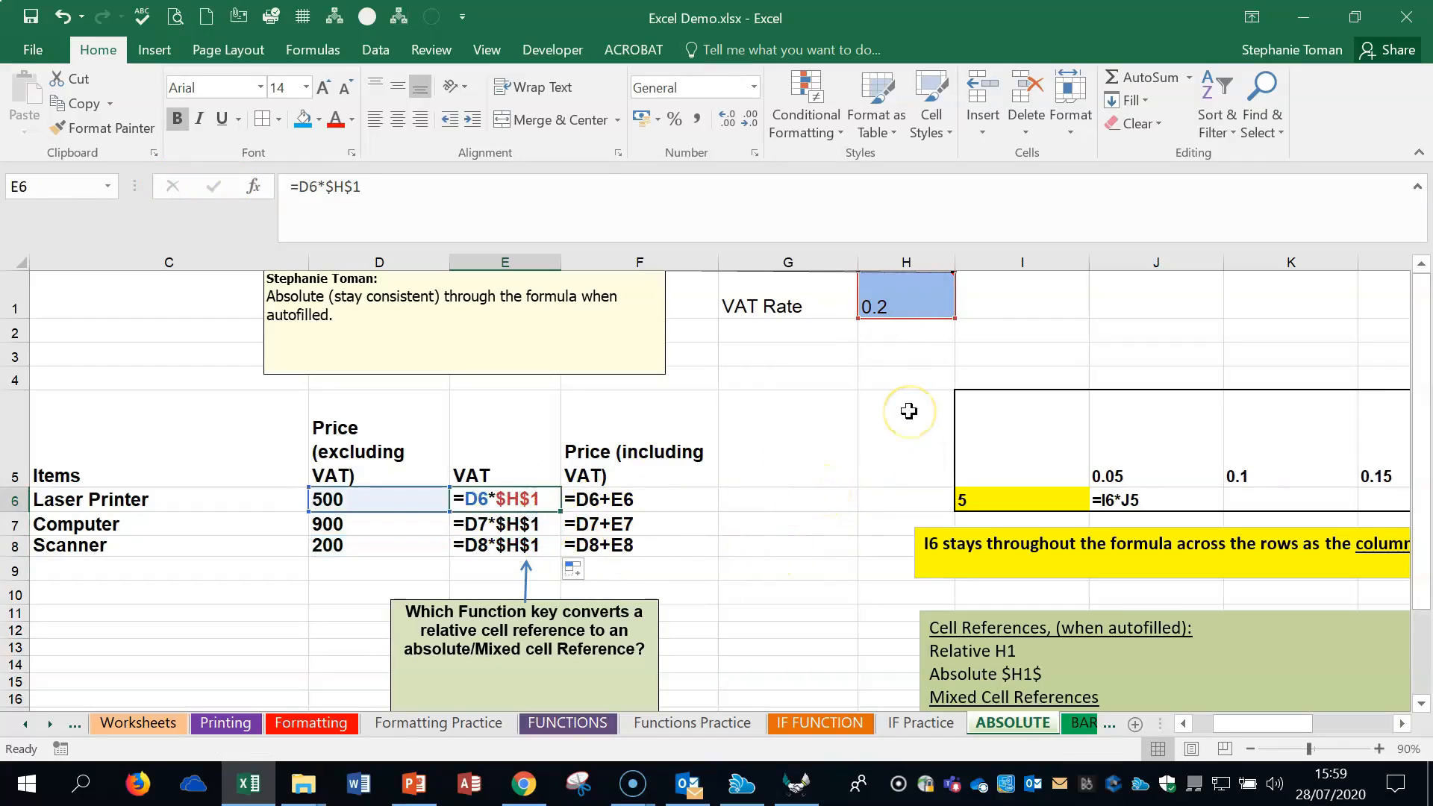
- Lock only the column of the I6 reference in J6, giving =$I6*J5, and fill the formula across to M6
{"action": "left_click", "coordinate": [1402, 724]}
{"action": "left_click", "coordinate": [1402, 724]}
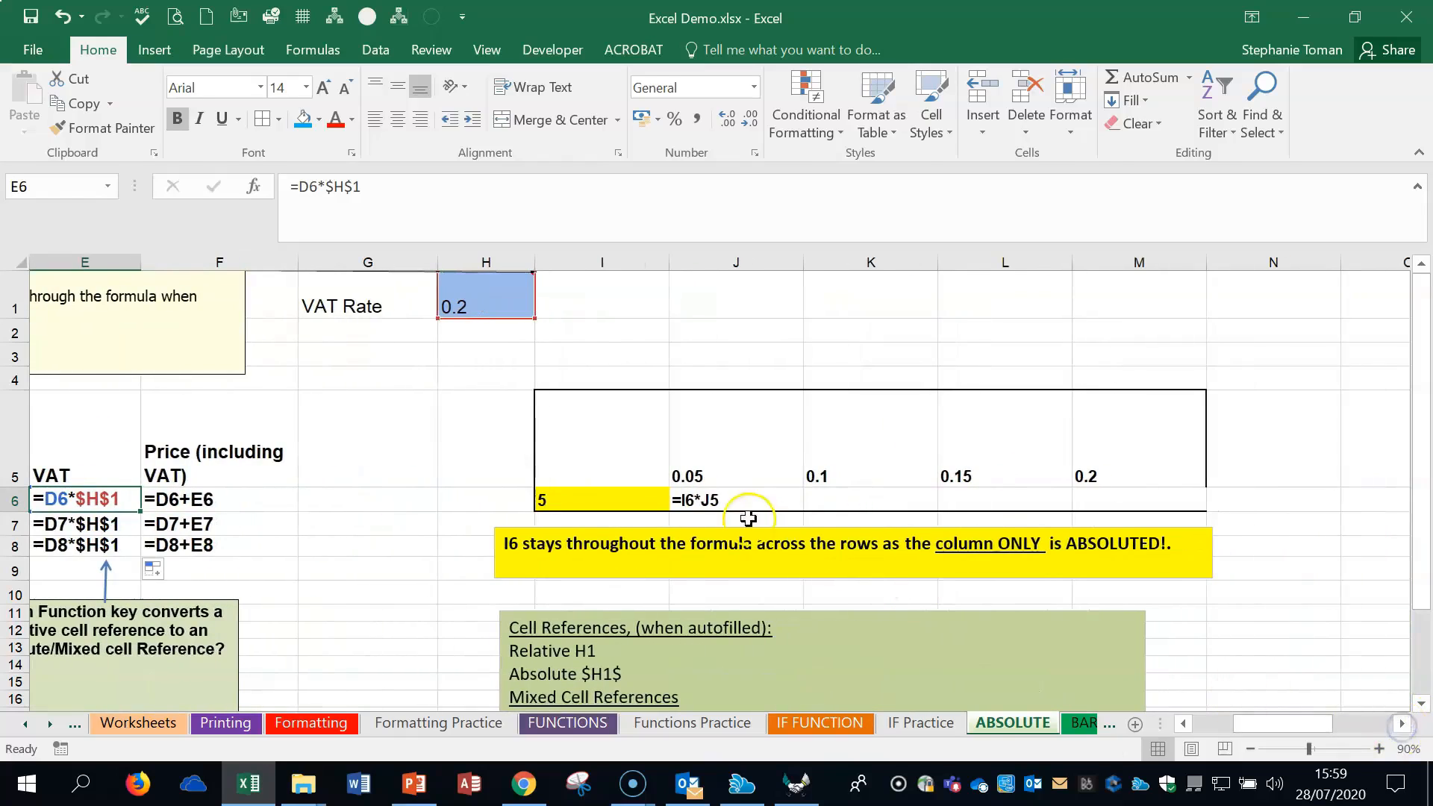
{"action": "left_click", "coordinate": [722, 499]}
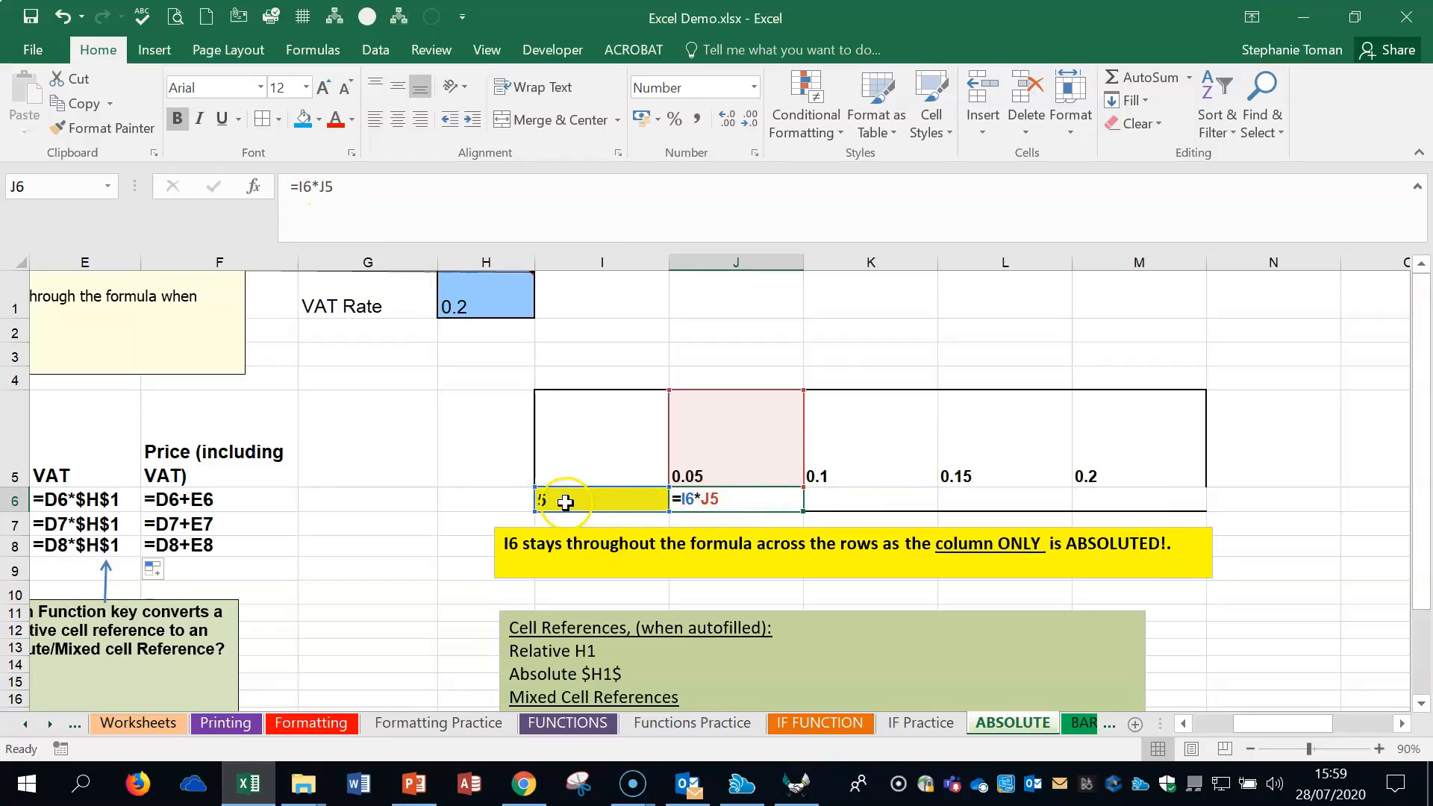
{"action": "left_click", "coordinate": [302, 186]}
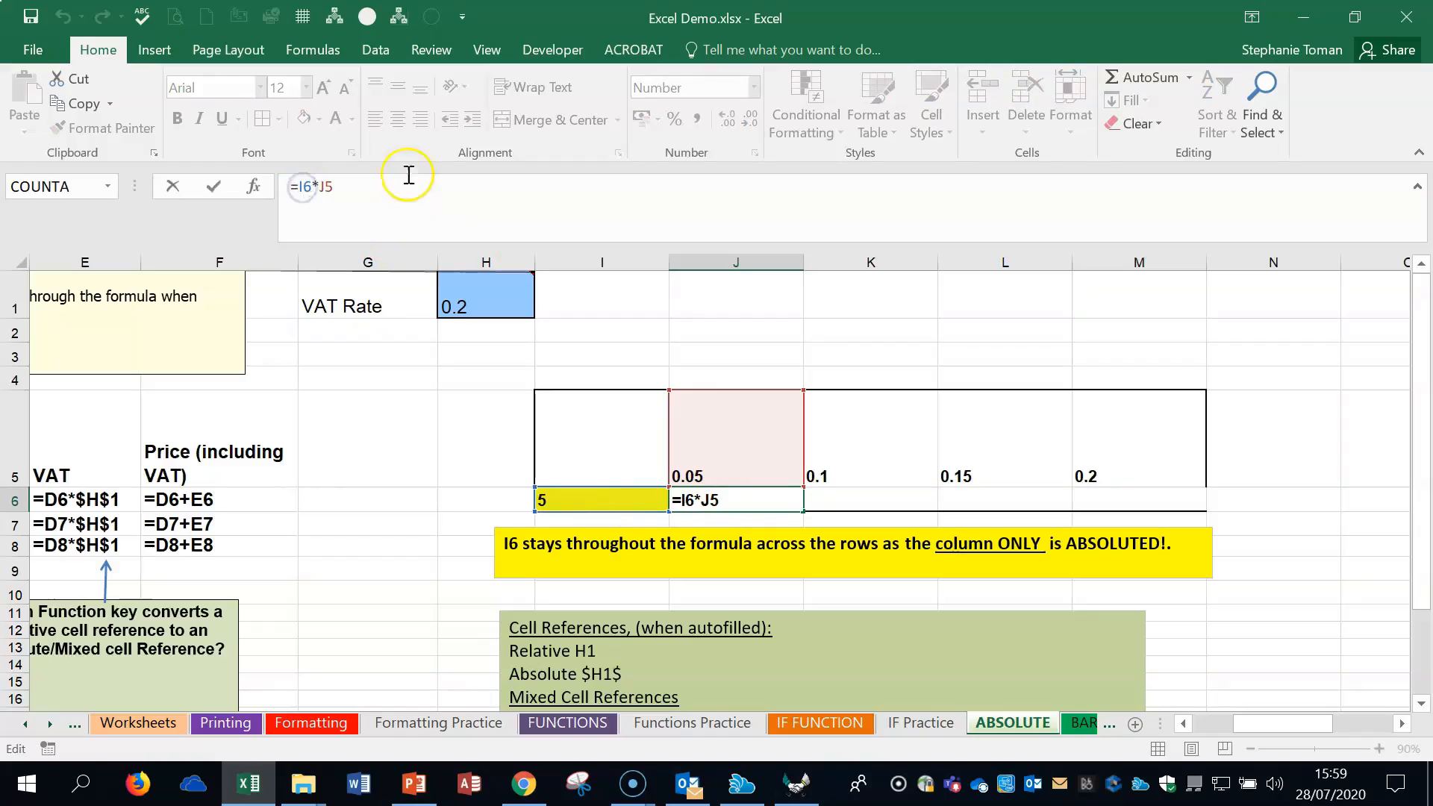
{"action": "key", "text": "F4"}
{"action": "key", "text": "F4"}
{"action": "key", "text": "F4"}
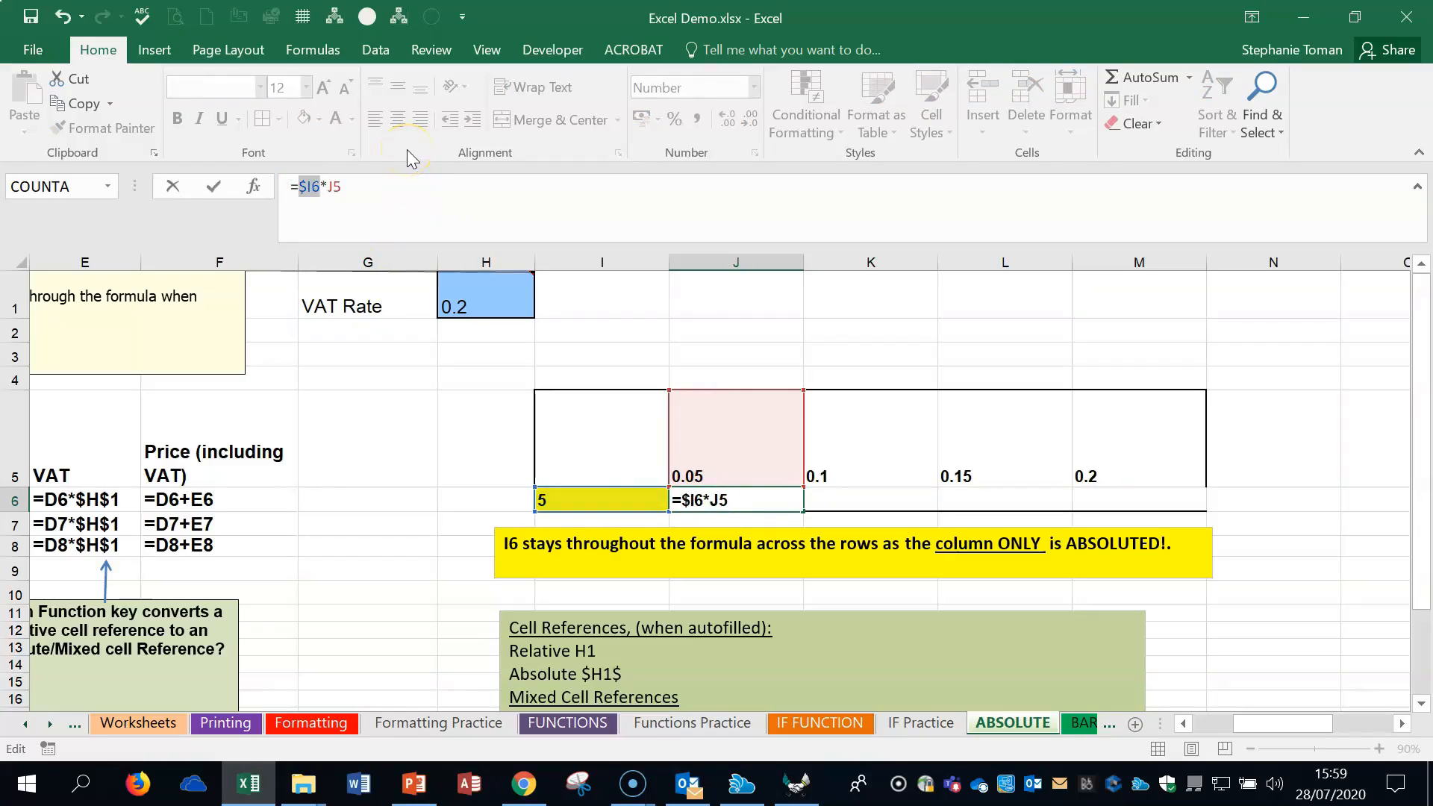
{"action": "left_click", "coordinate": [214, 186]}
{"action": "left_click_drag", "start_coordinate": [802, 510], "coordinate": [1175, 507]}
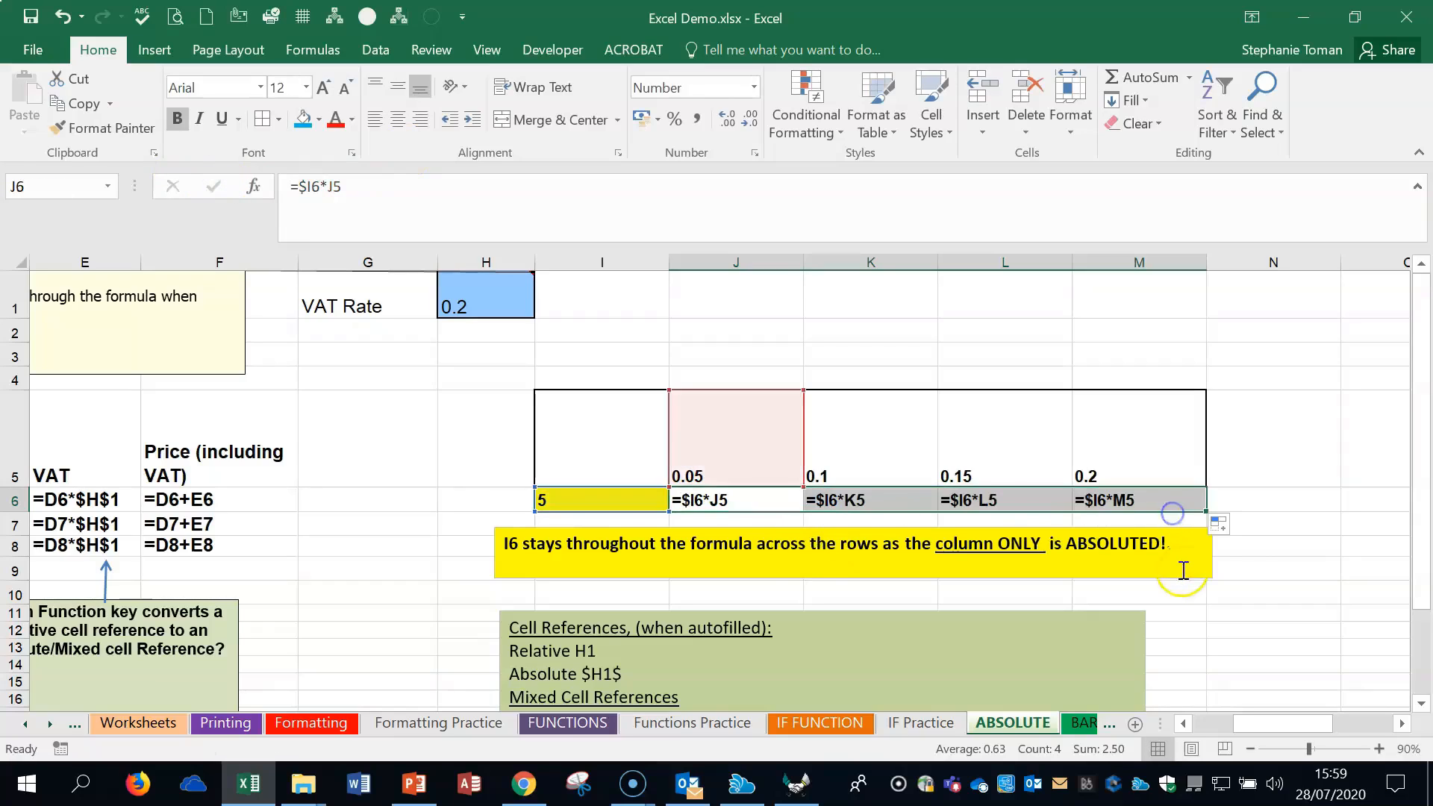
- Examine the filled formulas in K6:M6 with the cells they reference, and read the notes on cell reference types
{"action": "left_click", "coordinate": [989, 470]}
{"action": "double_click", "coordinate": [996, 500]}
{"action": "double_click", "coordinate": [1108, 500]}
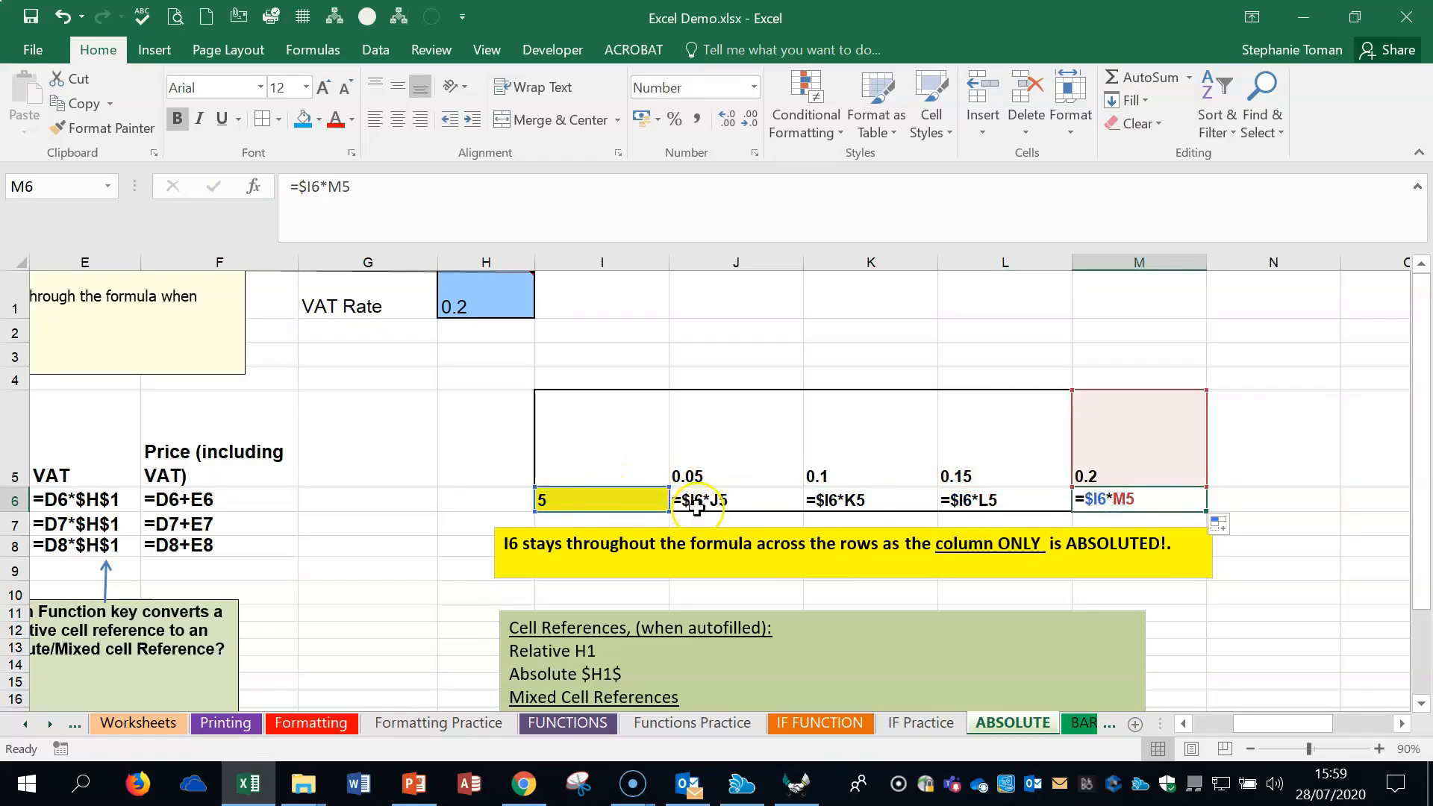
{"action": "left_click", "coordinate": [566, 500]}
{"action": "left_click", "coordinate": [733, 459]}
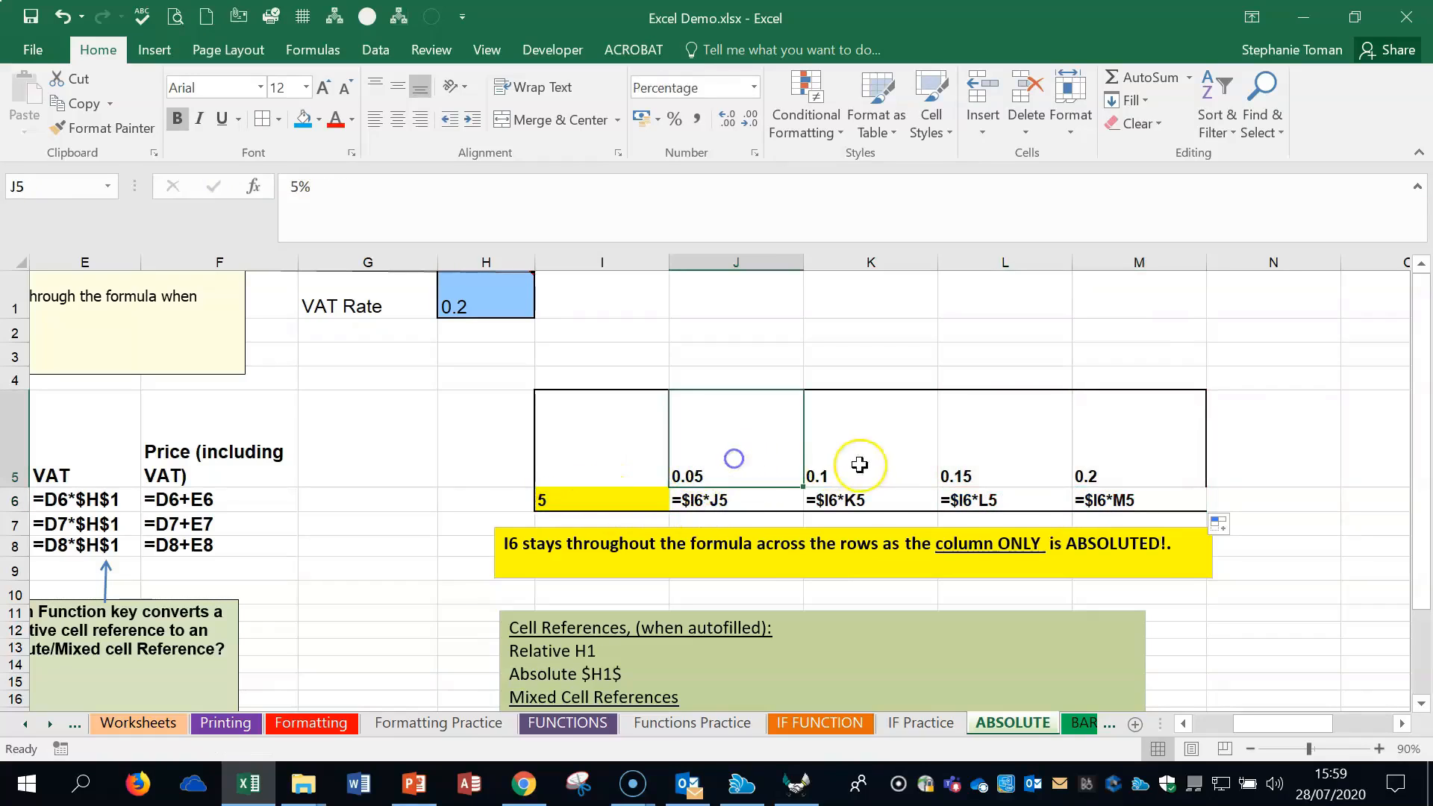
{"action": "double_click", "coordinate": [868, 500]}
{"action": "double_click", "coordinate": [985, 499]}
{"action": "double_click", "coordinate": [1111, 500]}
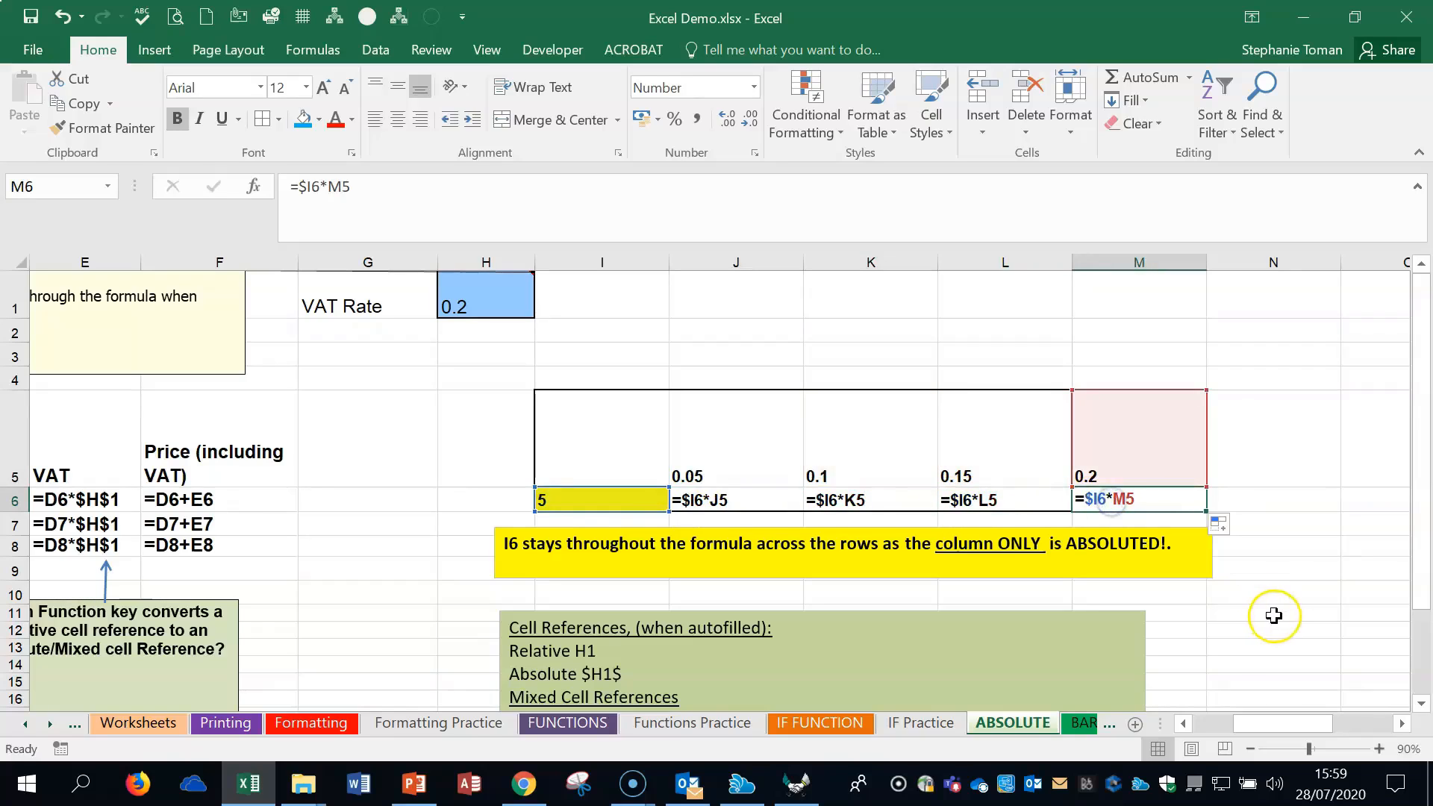
{"action": "scroll", "coordinate": [1276, 616], "scroll_direction": "down", "scroll_amount": 1}
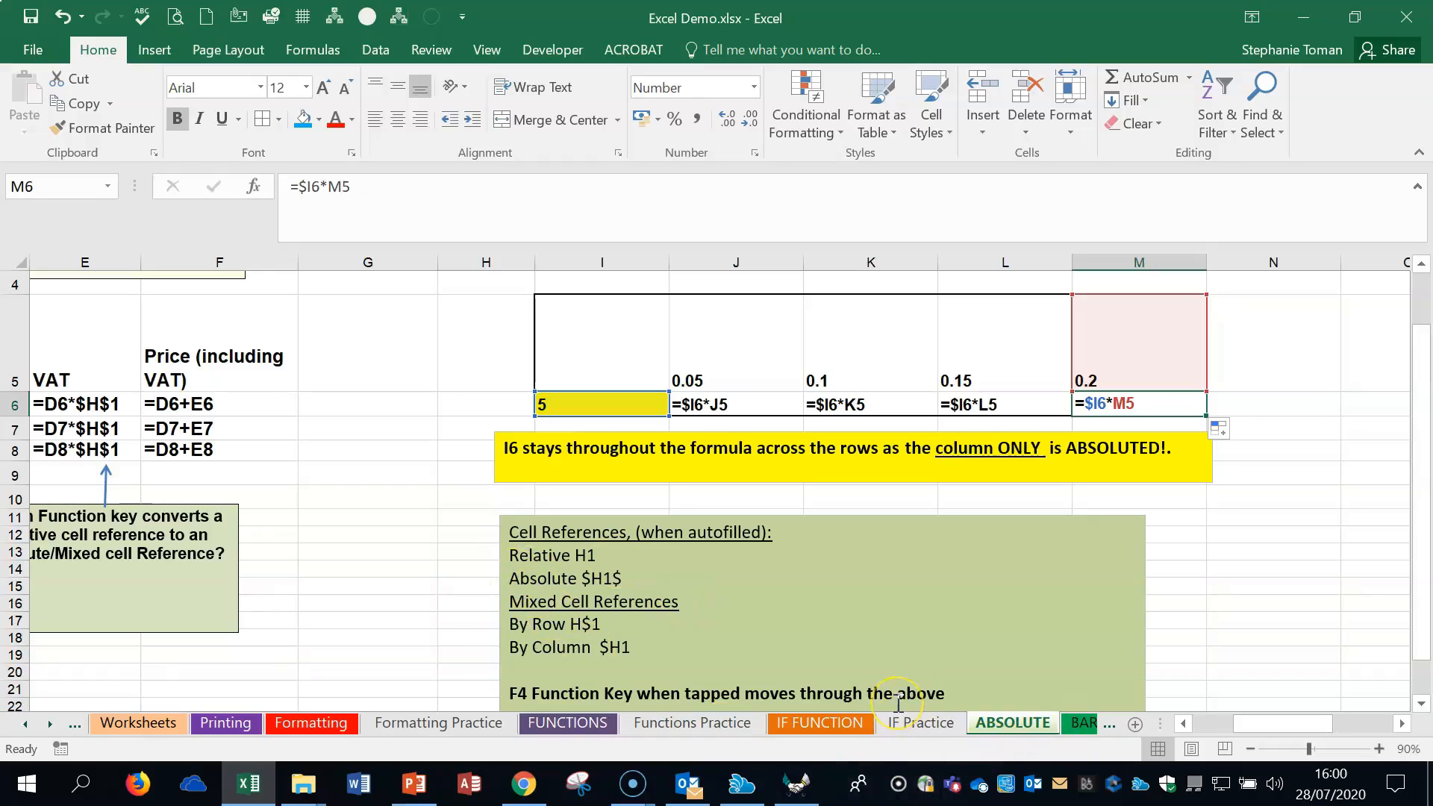
- Show calculated values, lock only the row of the Q5 reference in Q6 as =P6*Q$5, and fill down to Q8
{"action": "key", "text": "ctrl+grave"}
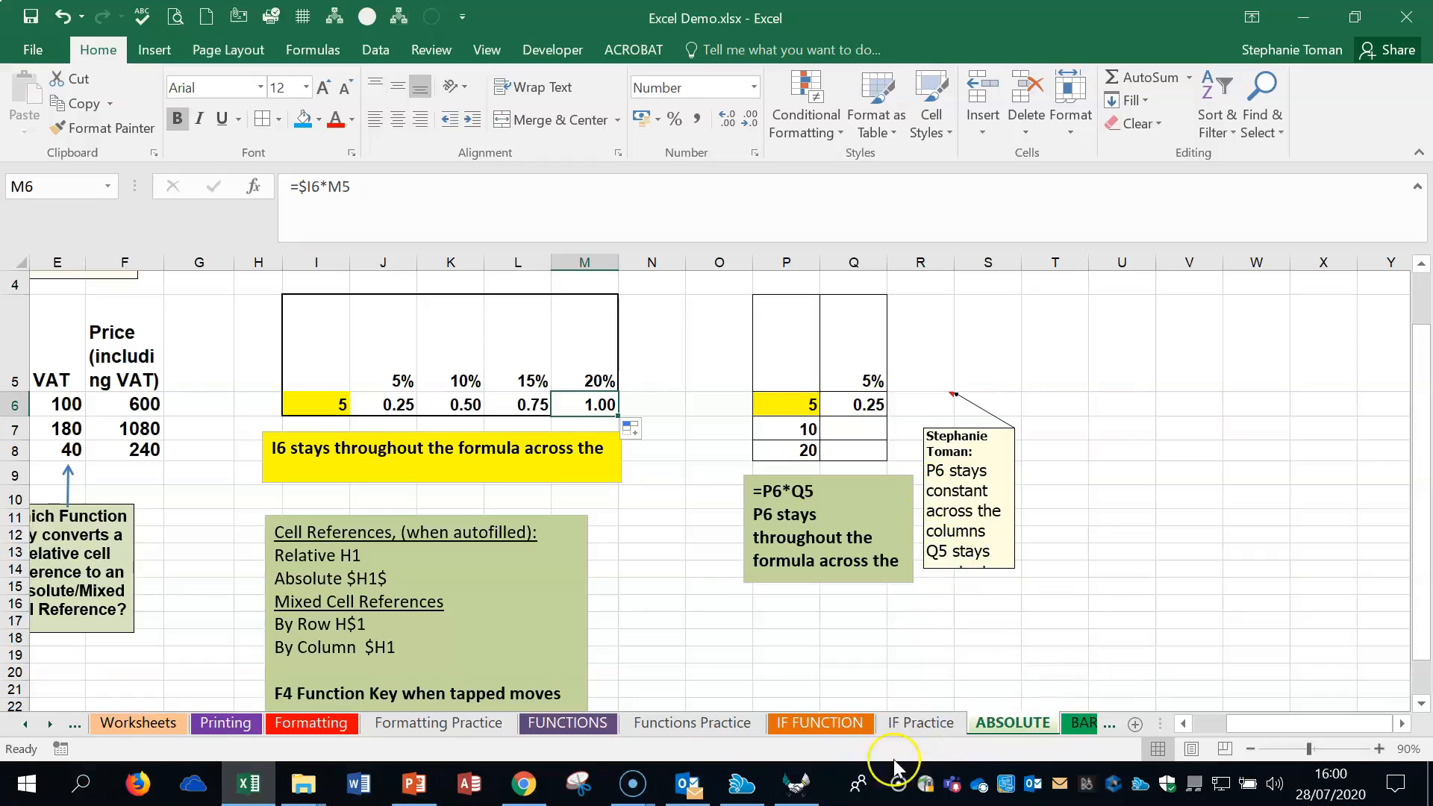
{"action": "left_click", "coordinate": [850, 404]}
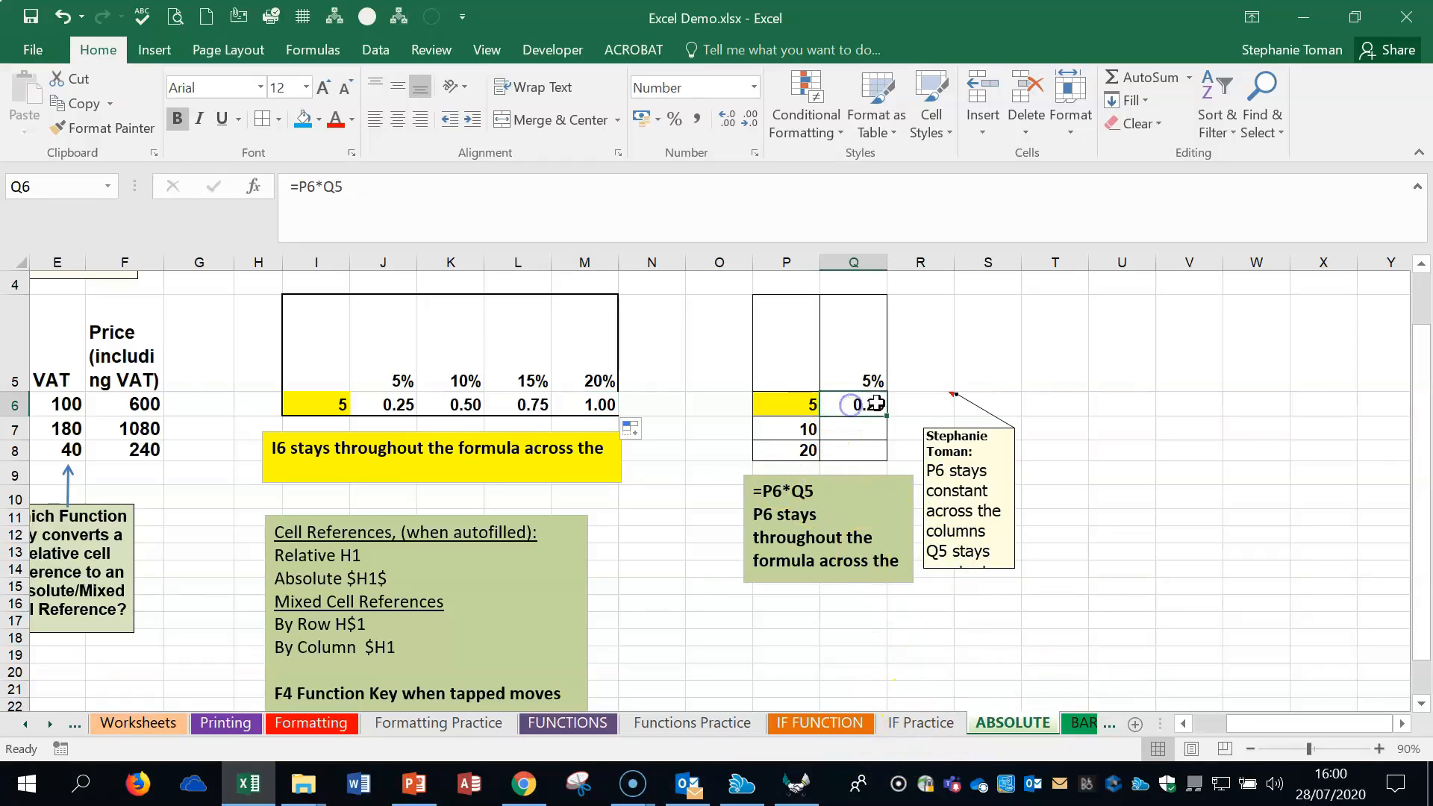
{"action": "left_click", "coordinate": [333, 186]}
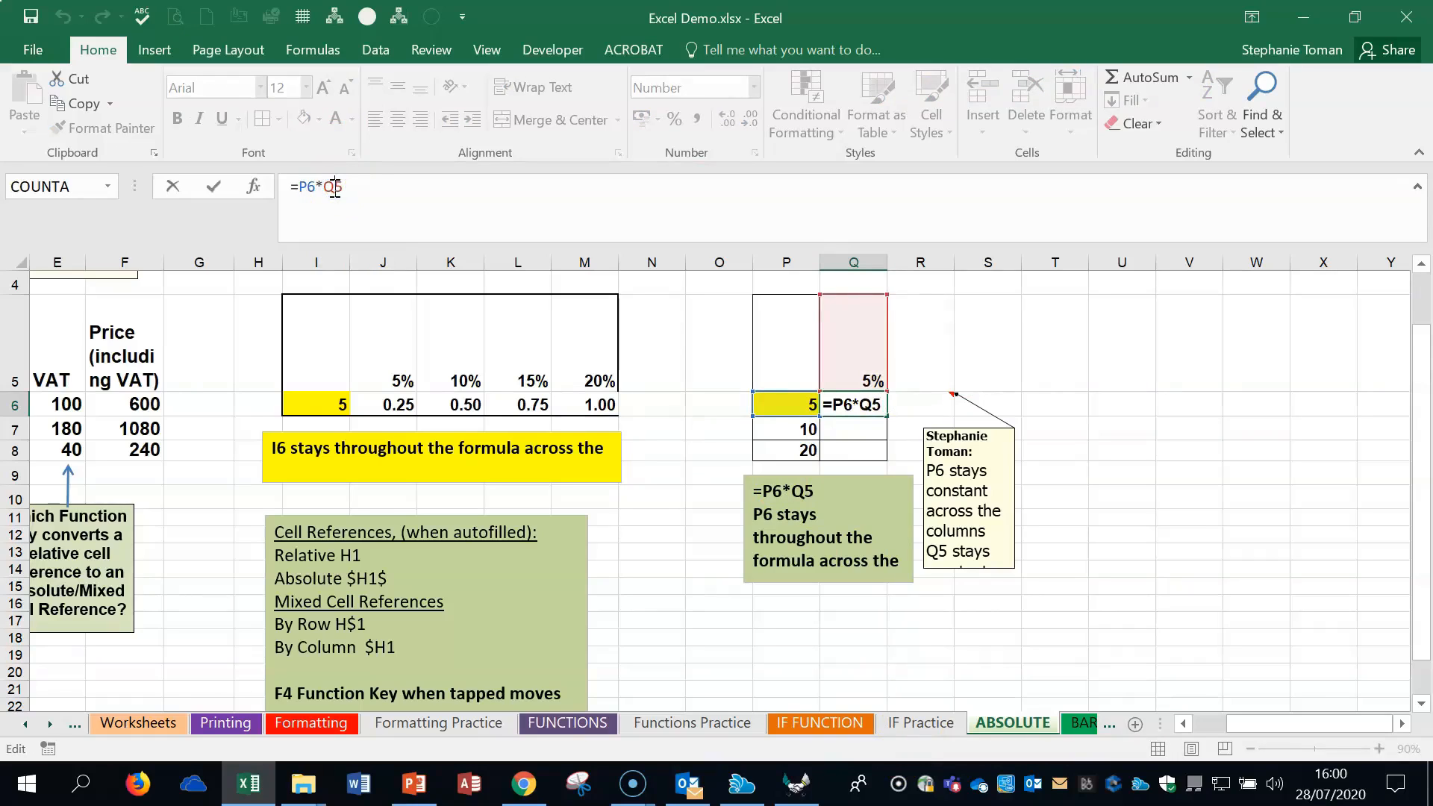
{"action": "key", "text": "F4"}
{"action": "key", "text": "F4"}
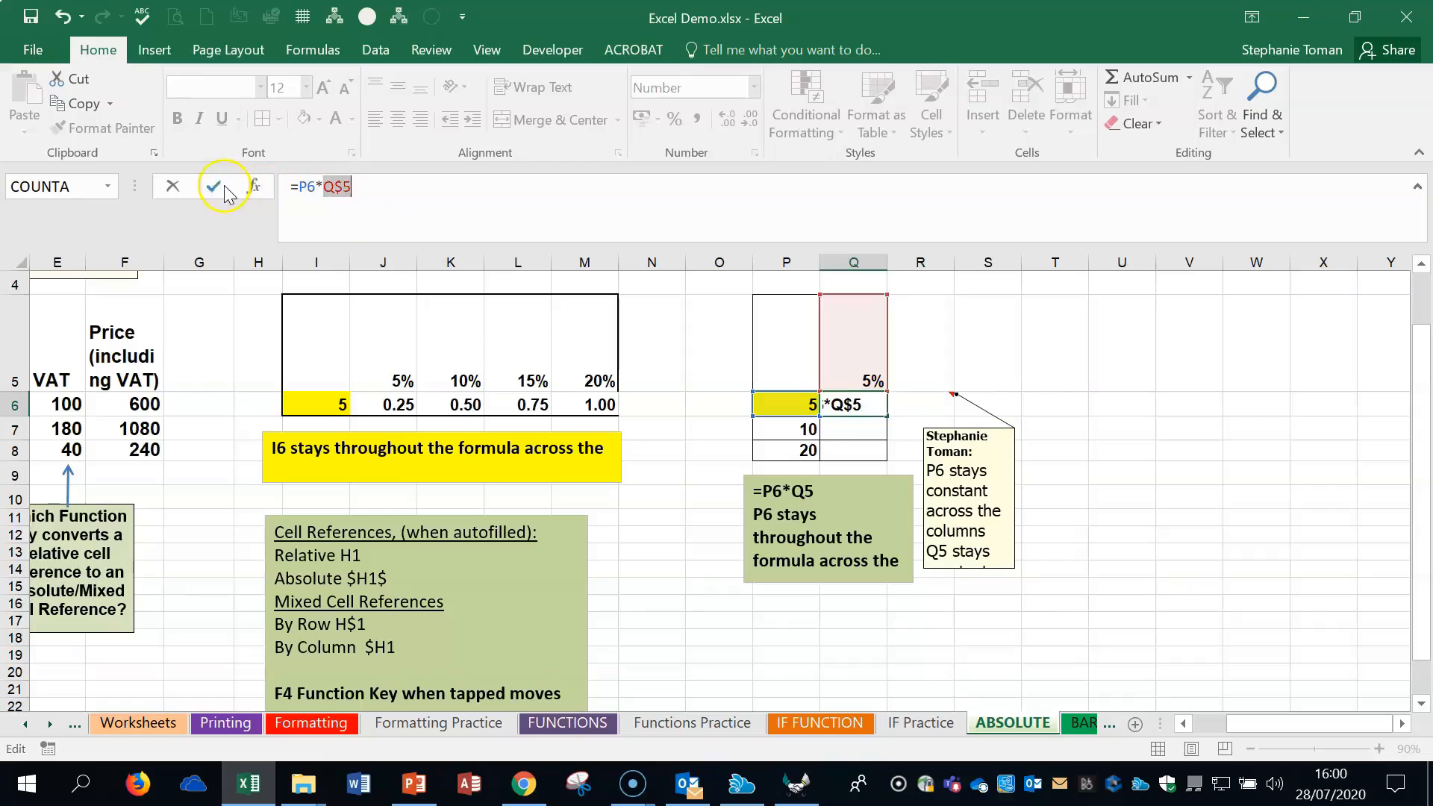
{"action": "left_click", "coordinate": [224, 188]}
{"action": "left_click_drag", "start_coordinate": [886, 416], "coordinate": [880, 455]}
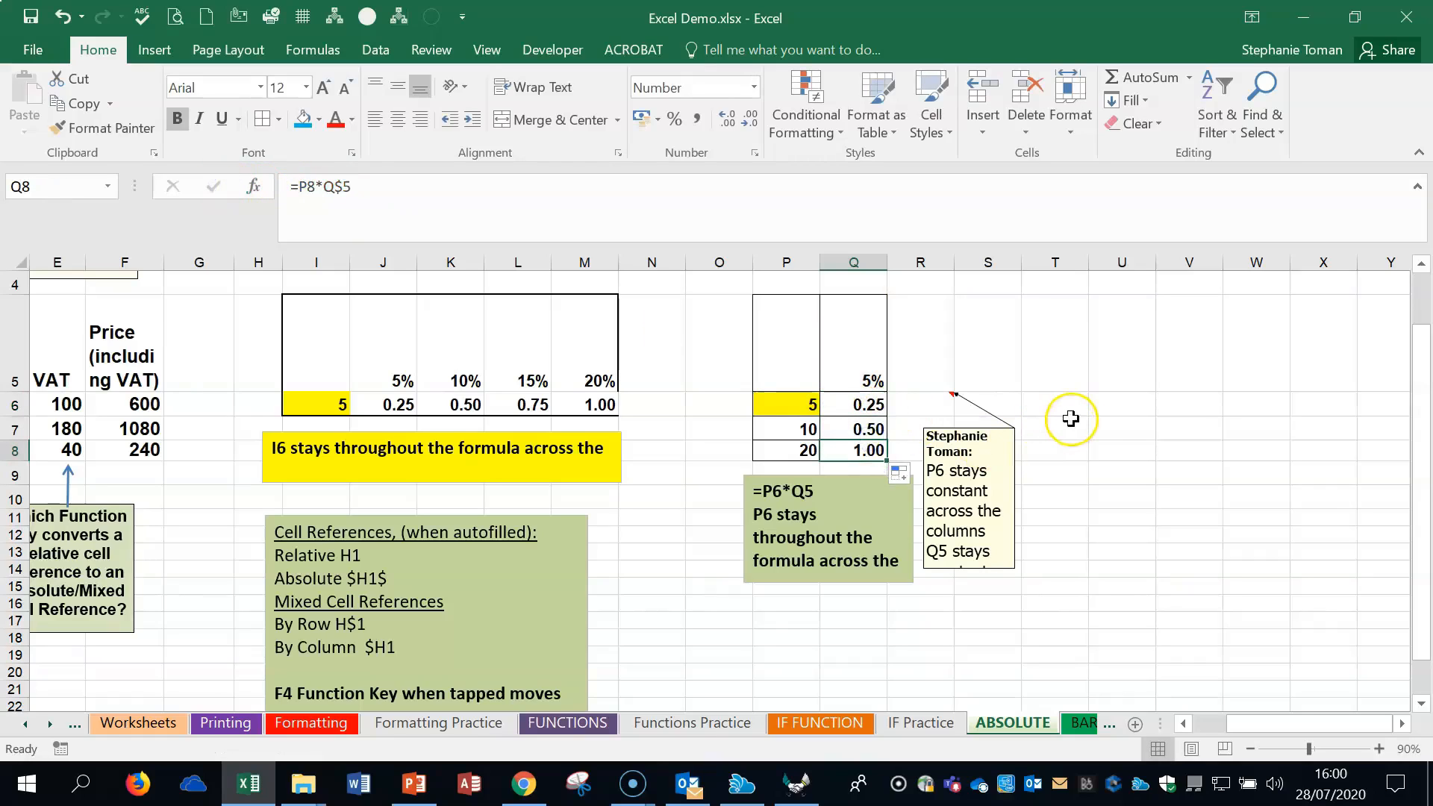
- Check the copied formula in Q7 and open the BARBECUE sheet
{"action": "left_click", "coordinate": [857, 427]}
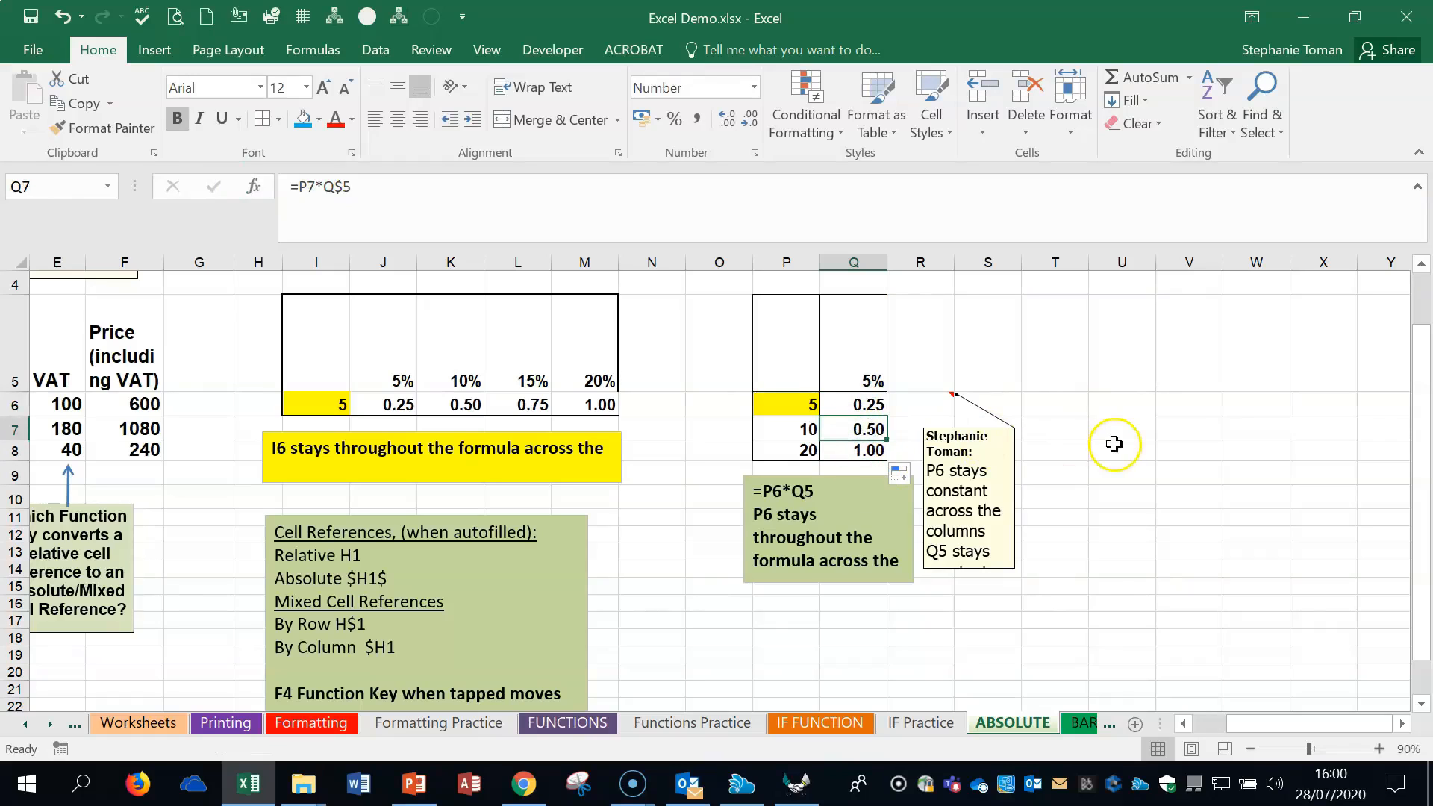
{"action": "left_click", "coordinate": [1168, 431]}
{"action": "left_click", "coordinate": [1075, 723]}
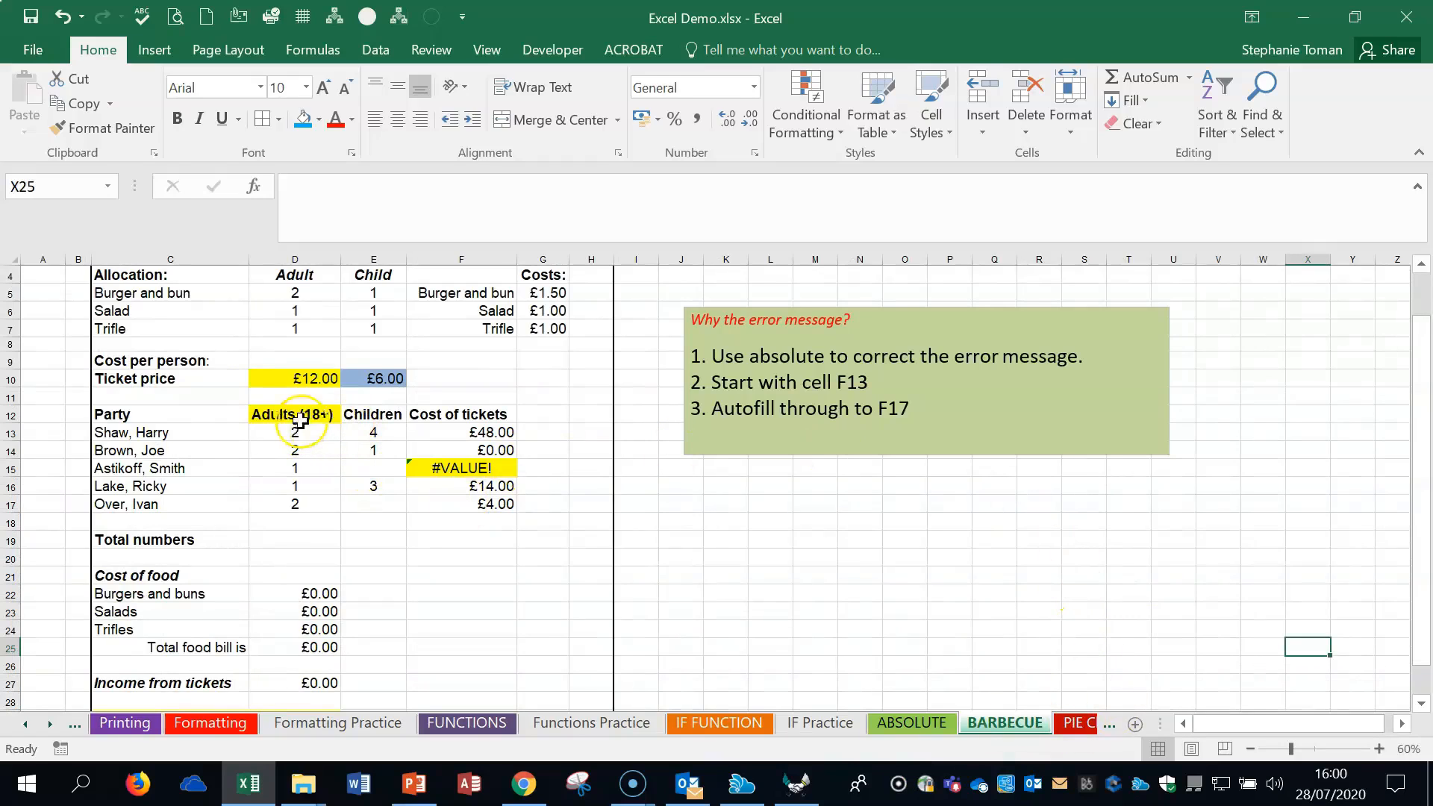
- Examine the adult and child ticket prices in D10 and E10 with the sheet zoomed to 80%
{"action": "left_click", "coordinate": [285, 378]}
{"action": "left_click", "coordinate": [381, 378]}
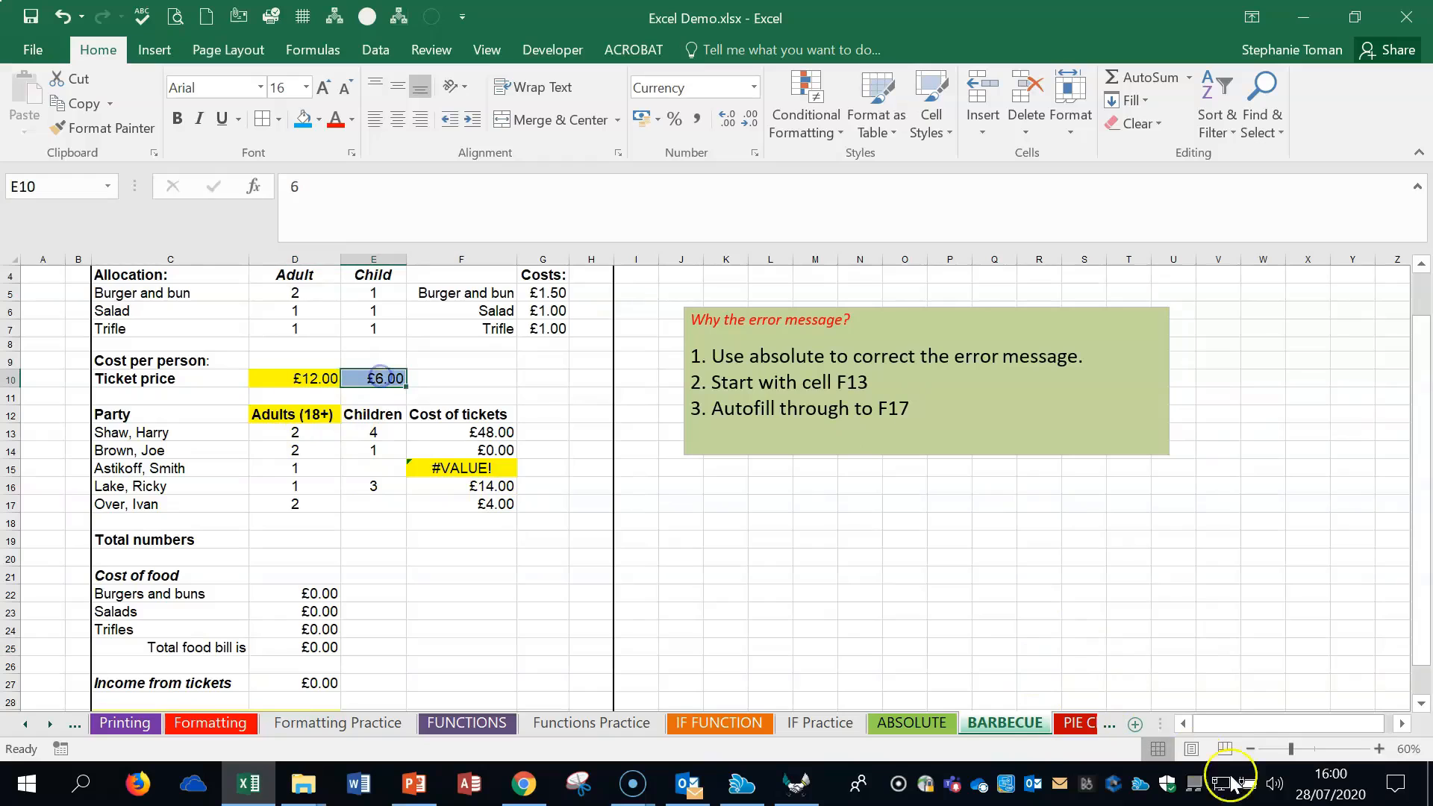
{"action": "left_click", "coordinate": [1379, 748]}
{"action": "left_click", "coordinate": [1380, 748]}
{"action": "left_click", "coordinate": [409, 485]}
{"action": "left_click", "coordinate": [504, 483]}
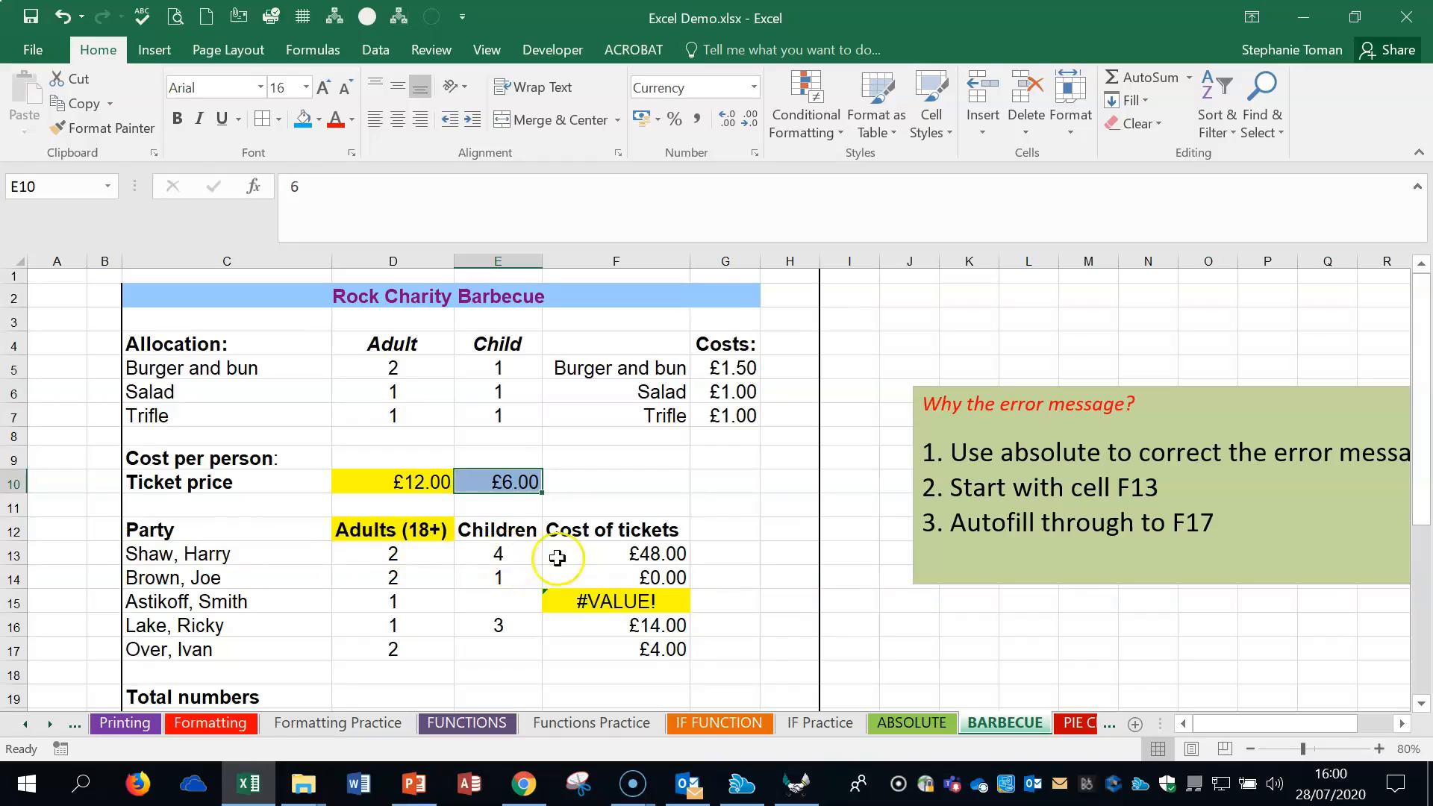
- Examine the ticket cost formulas in F13 and F14 and the cells each one references
{"action": "left_click", "coordinate": [647, 553]}
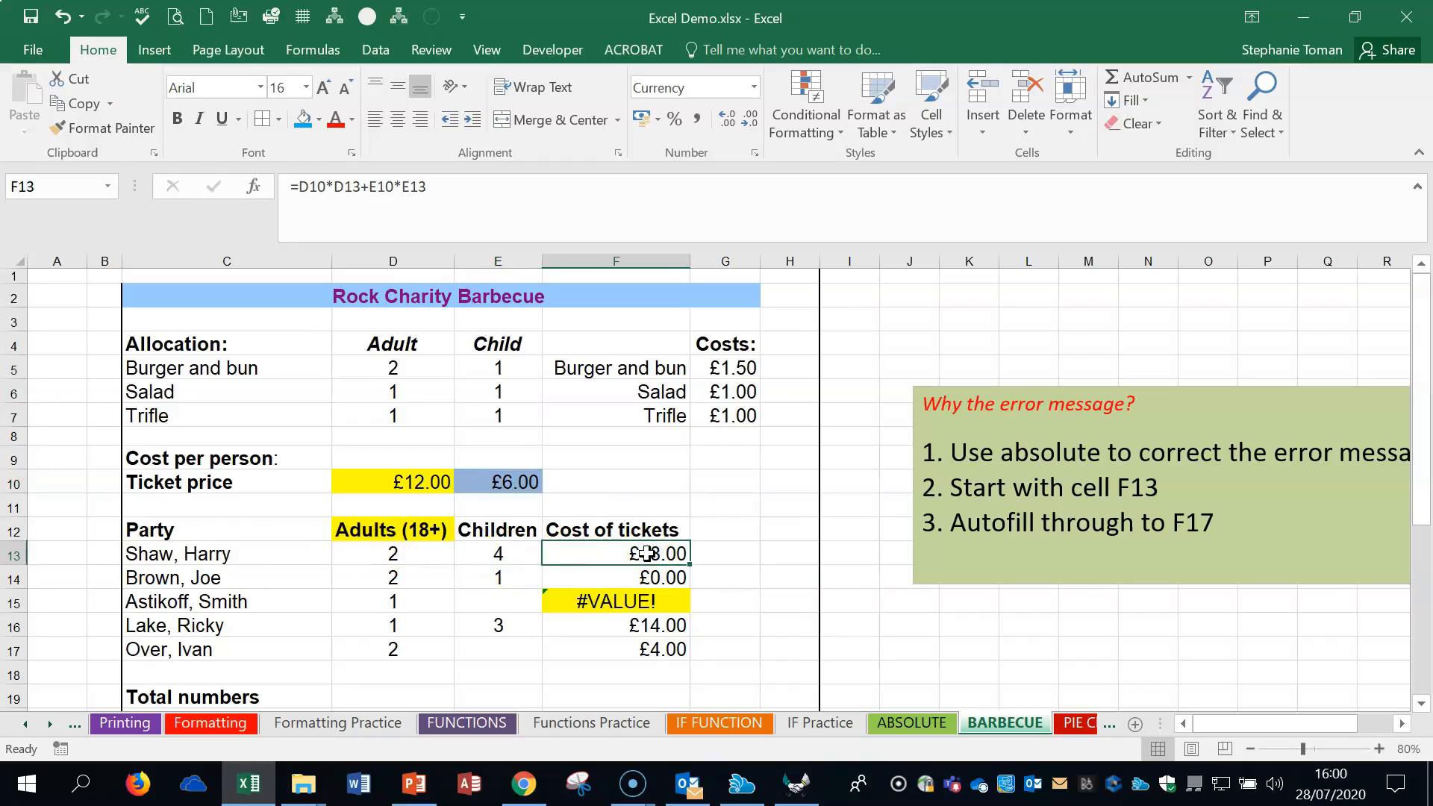
{"action": "double_click", "coordinate": [646, 553]}
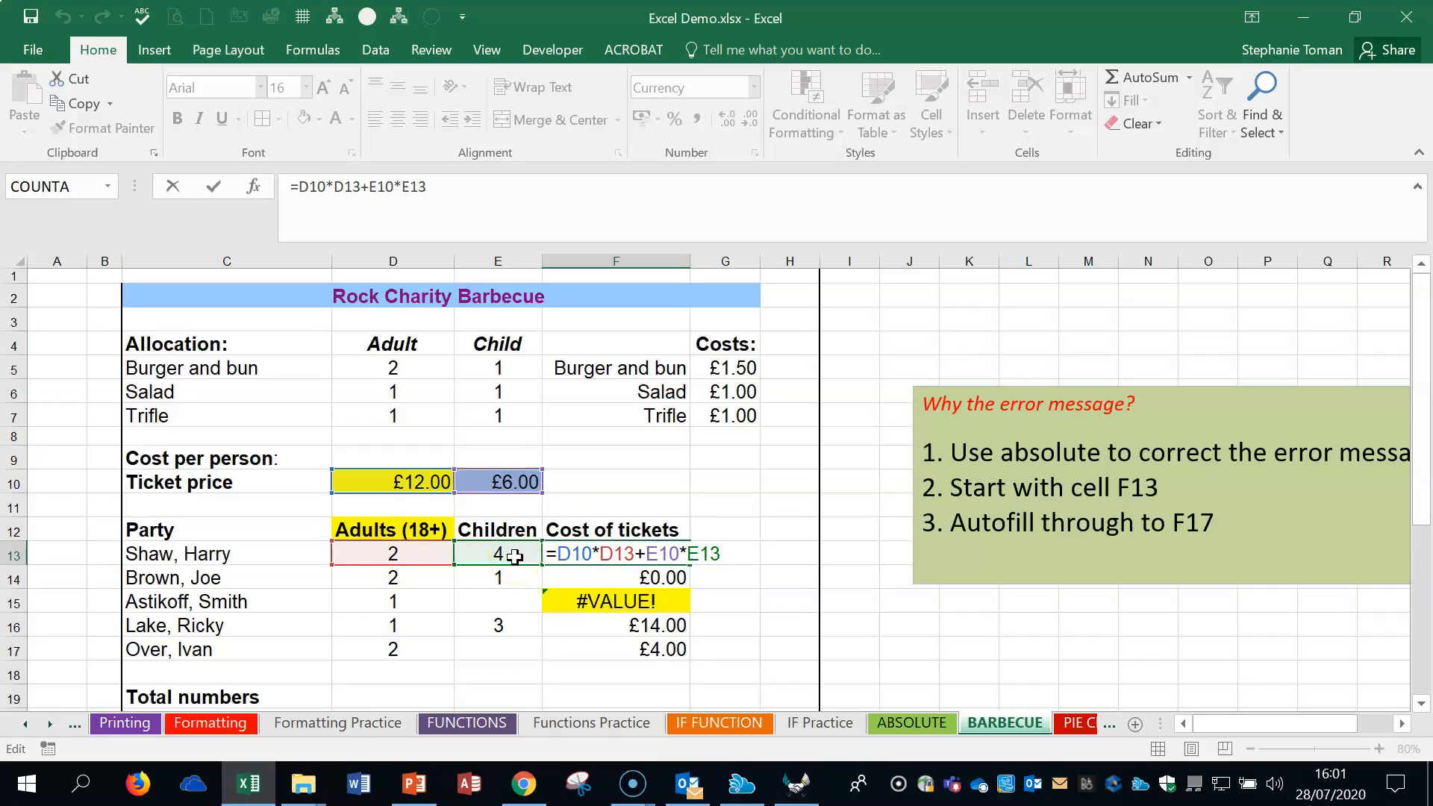
{"action": "key", "text": "Return"}
{"action": "left_click", "coordinate": [674, 554]}
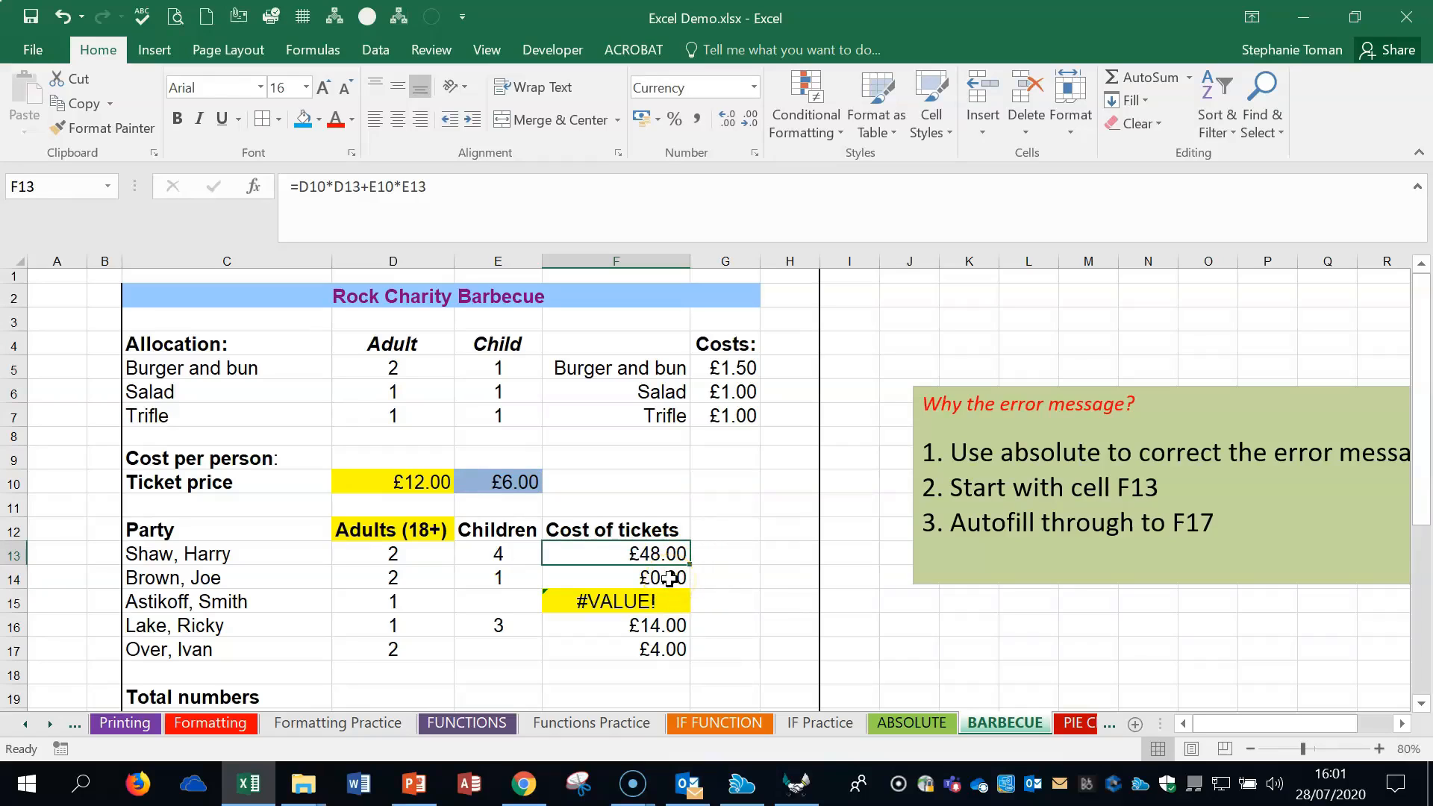
{"action": "double_click", "coordinate": [670, 579]}
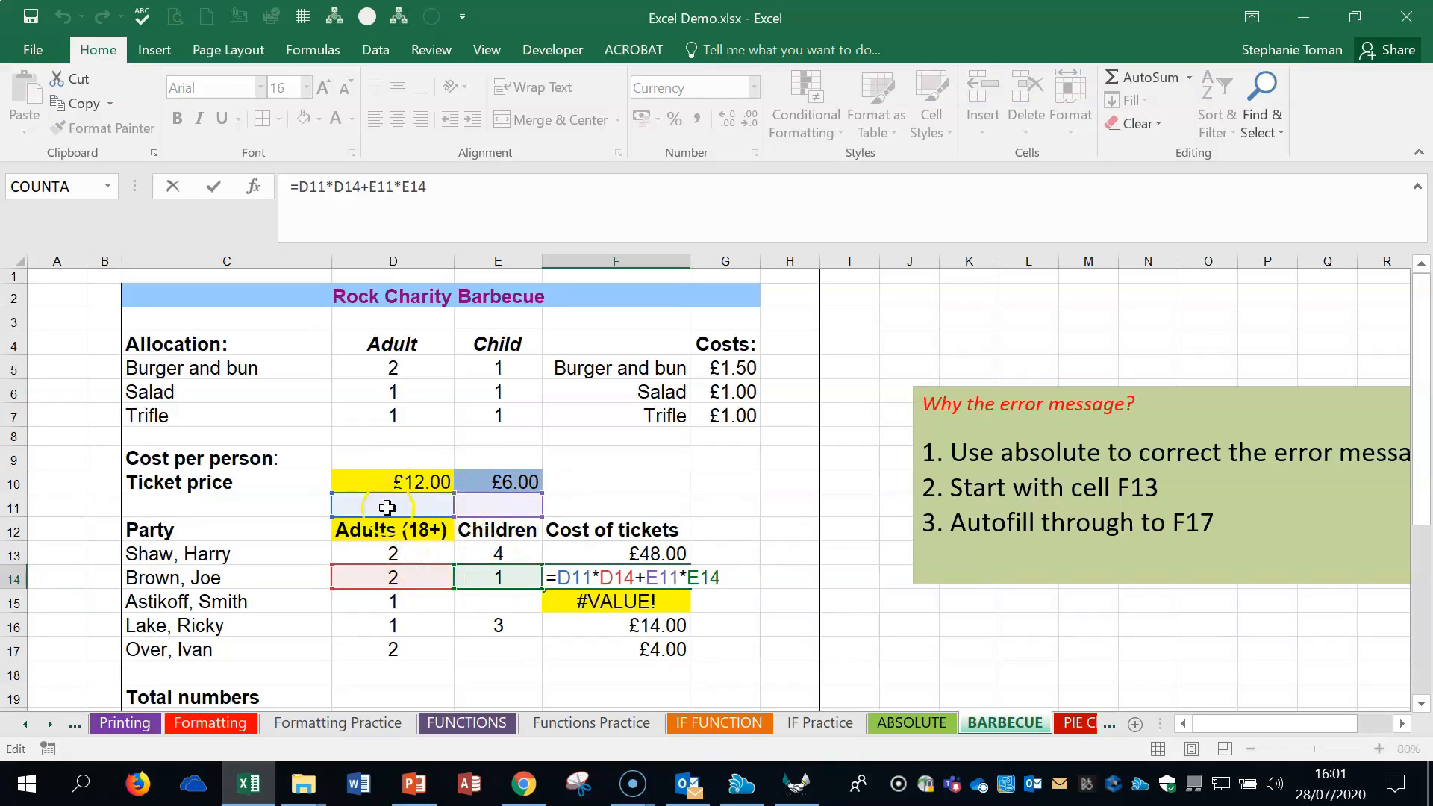
{"action": "key", "text": "Escape"}
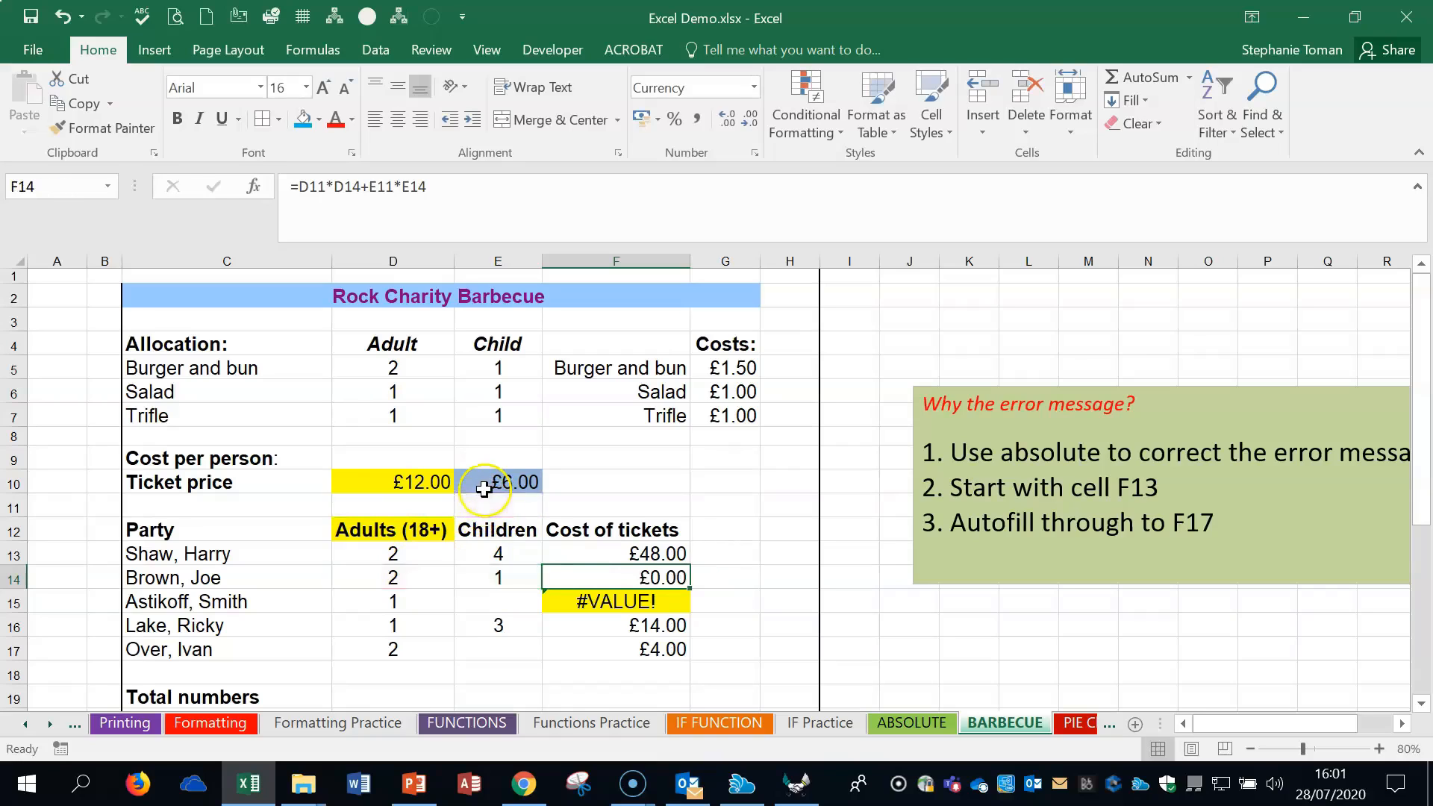
- Make the D10 and E10 references in F13 absolute, giving =$D$10*D13+$E$10*E13
{"action": "left_click", "coordinate": [661, 555]}
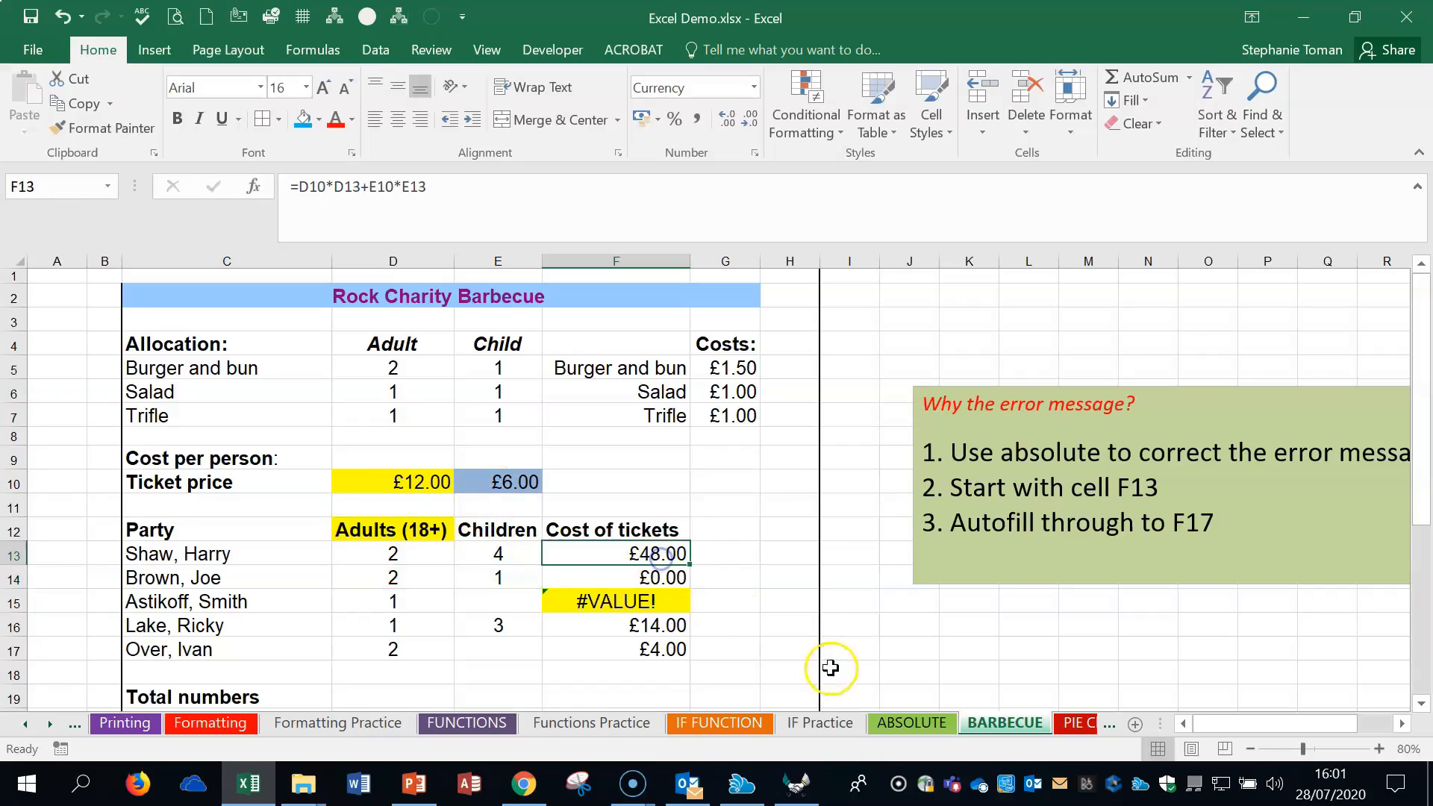
{"action": "left_click", "coordinate": [313, 185]}
{"action": "key", "text": "F4"}
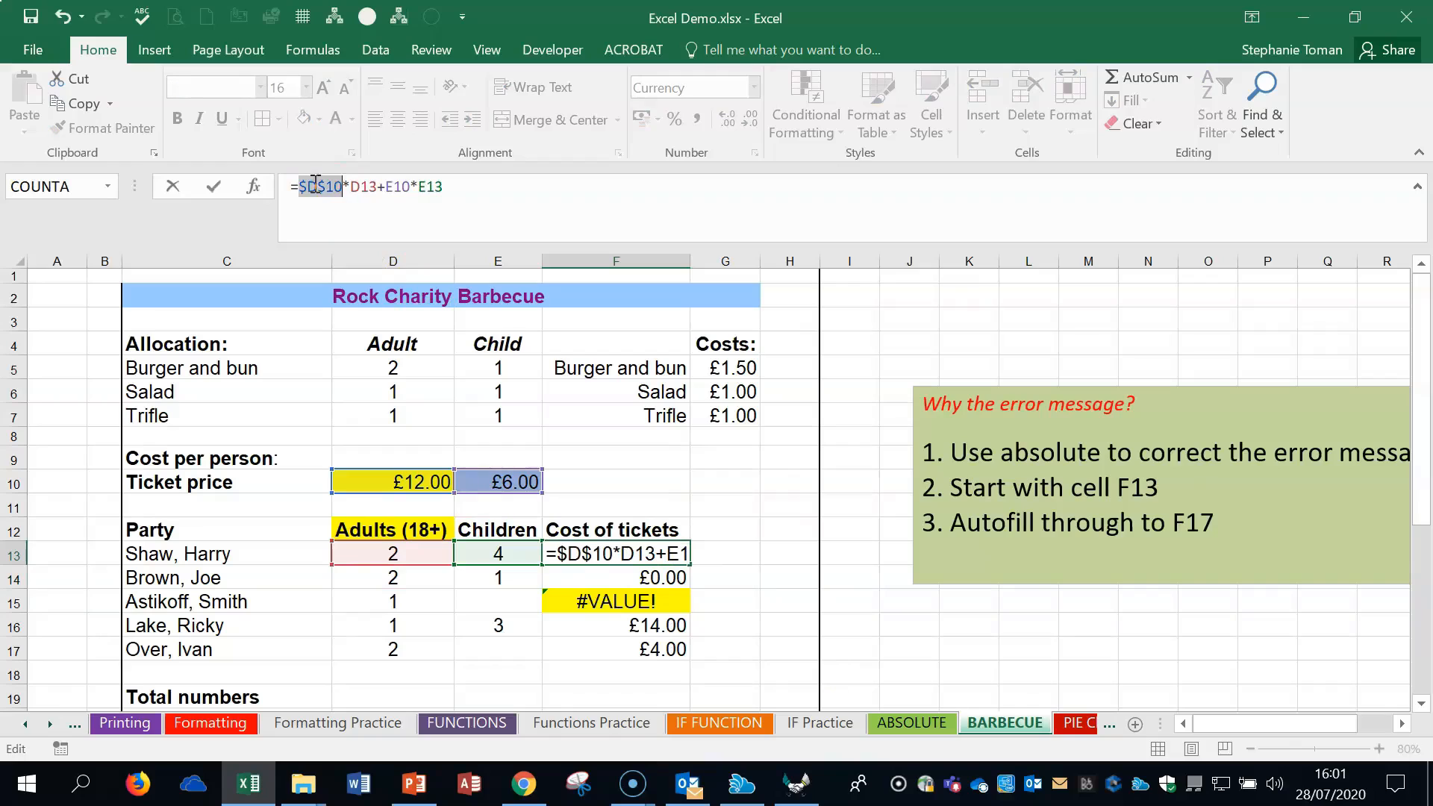
{"action": "left_click", "coordinate": [399, 188]}
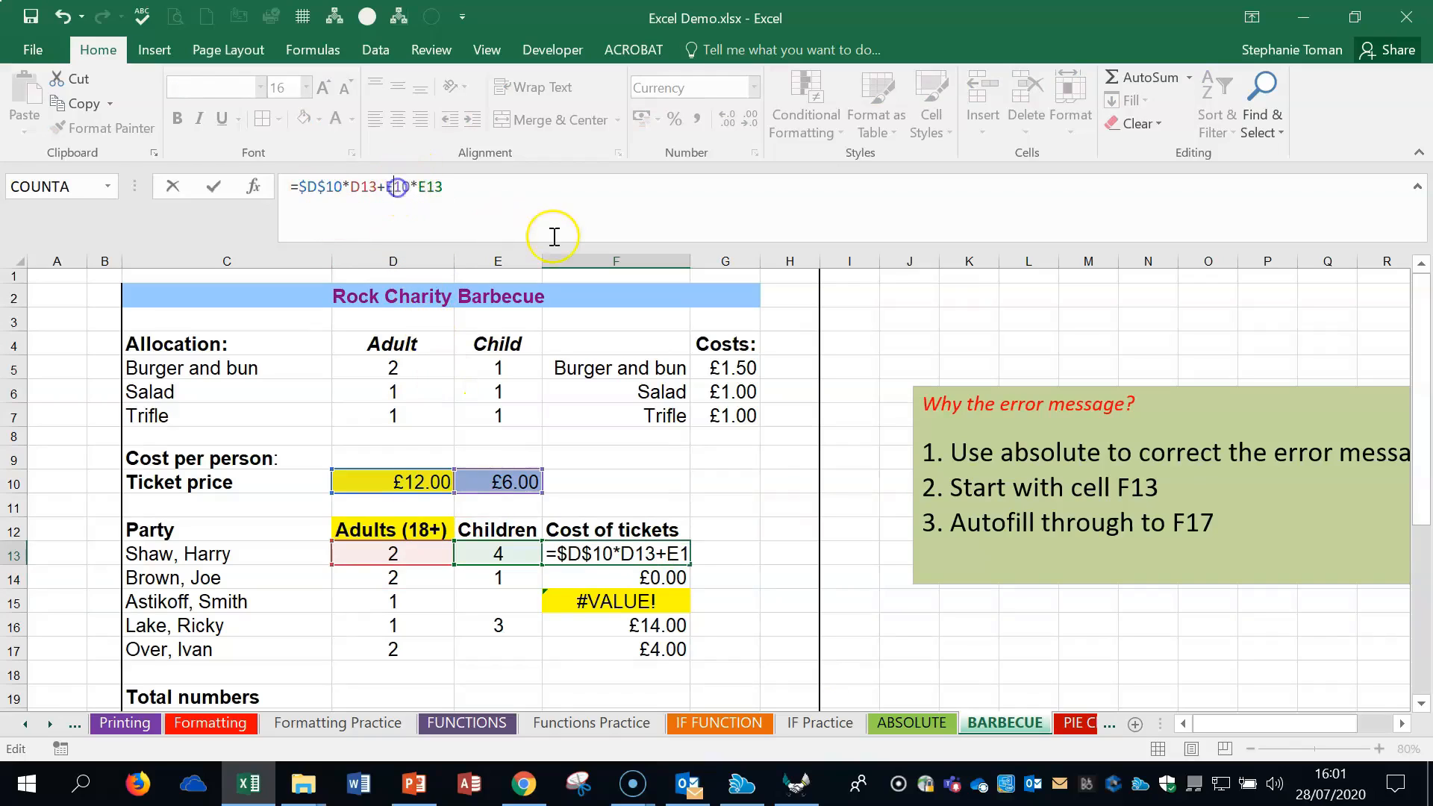
{"action": "key", "text": "F4"}
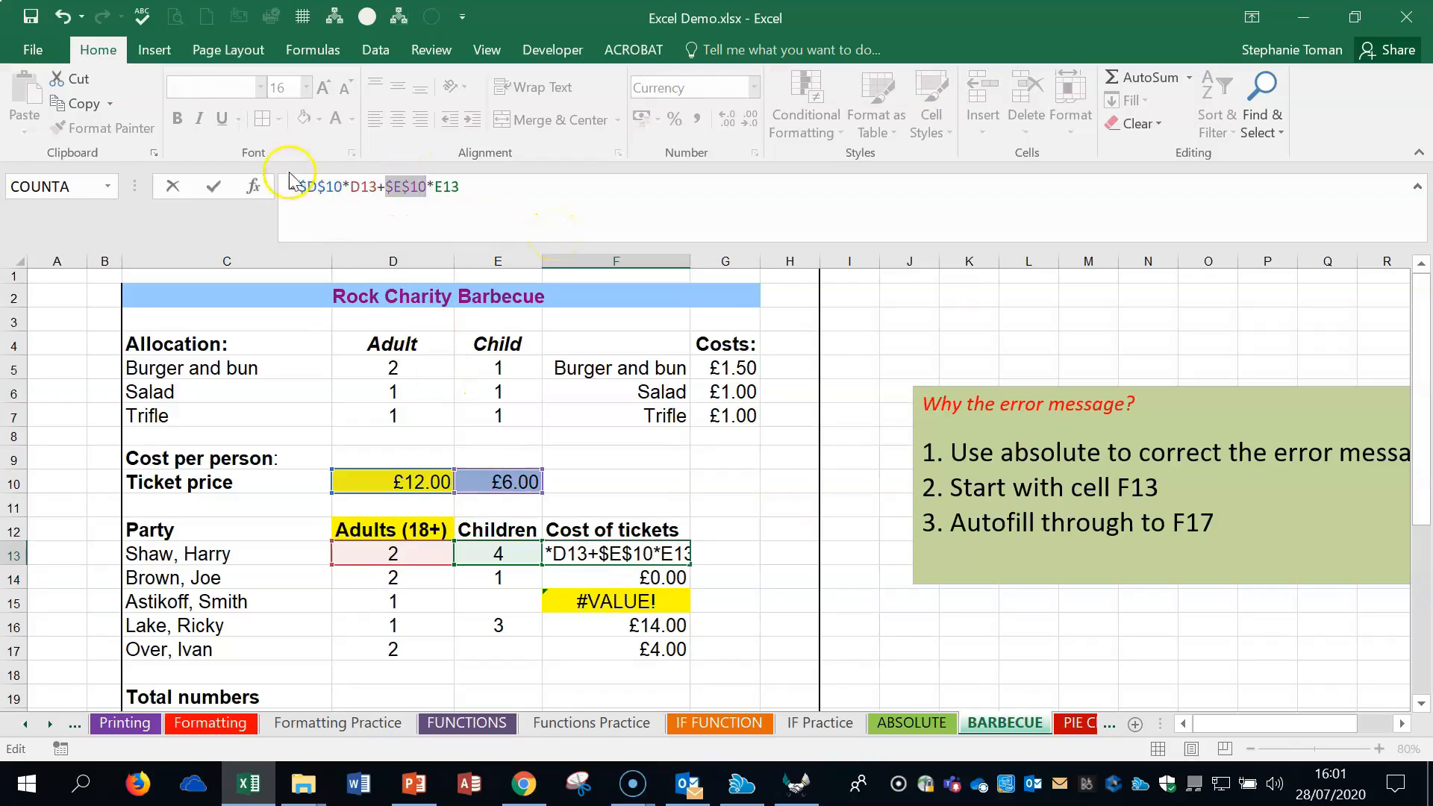
{"action": "left_click", "coordinate": [216, 193]}
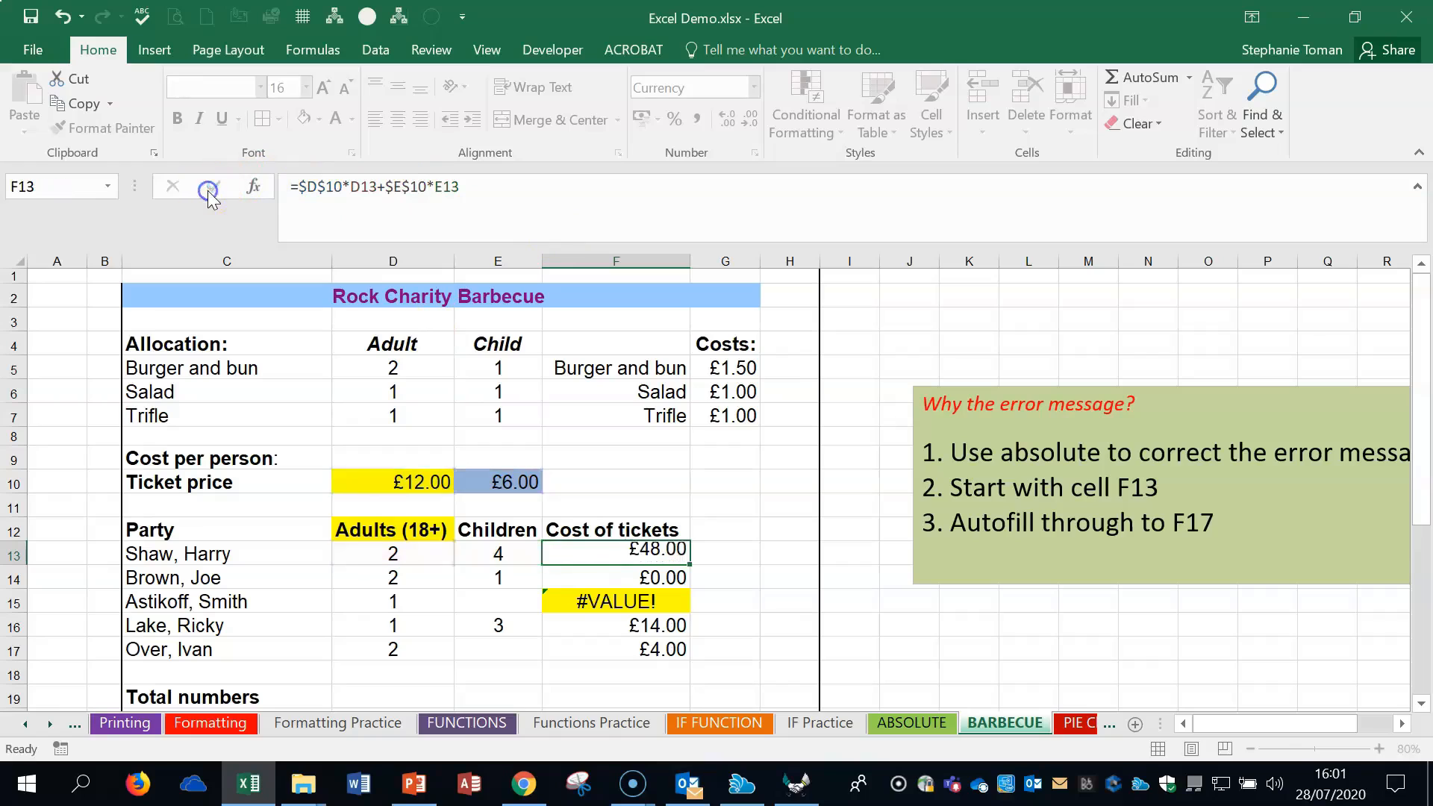
- Fill the F13 formula down to F17, undo the fill and examine the cells referenced by the error formula in F15
{"action": "double_click", "coordinate": [686, 564]}
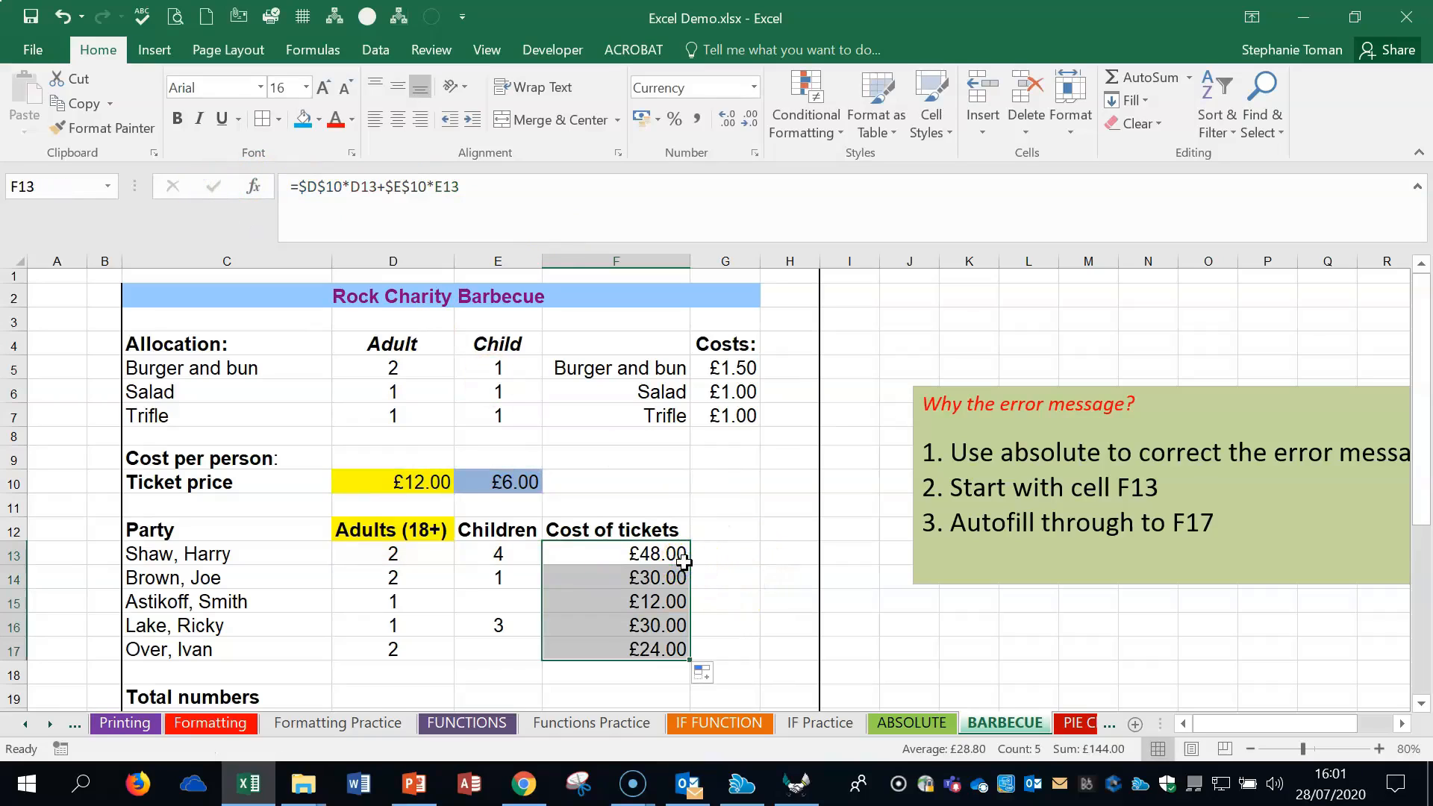
{"action": "left_click", "coordinate": [64, 22]}
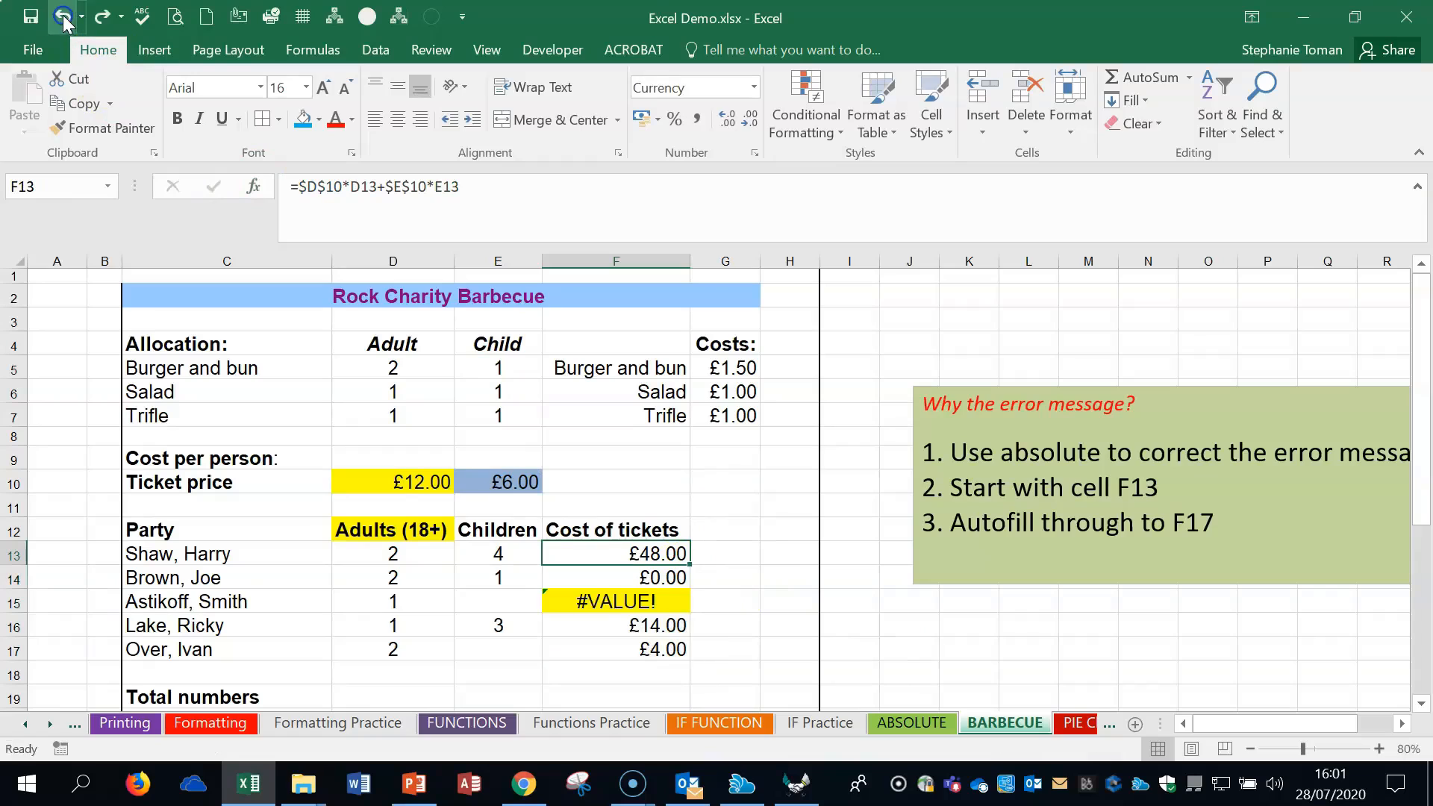
{"action": "double_click", "coordinate": [646, 600]}
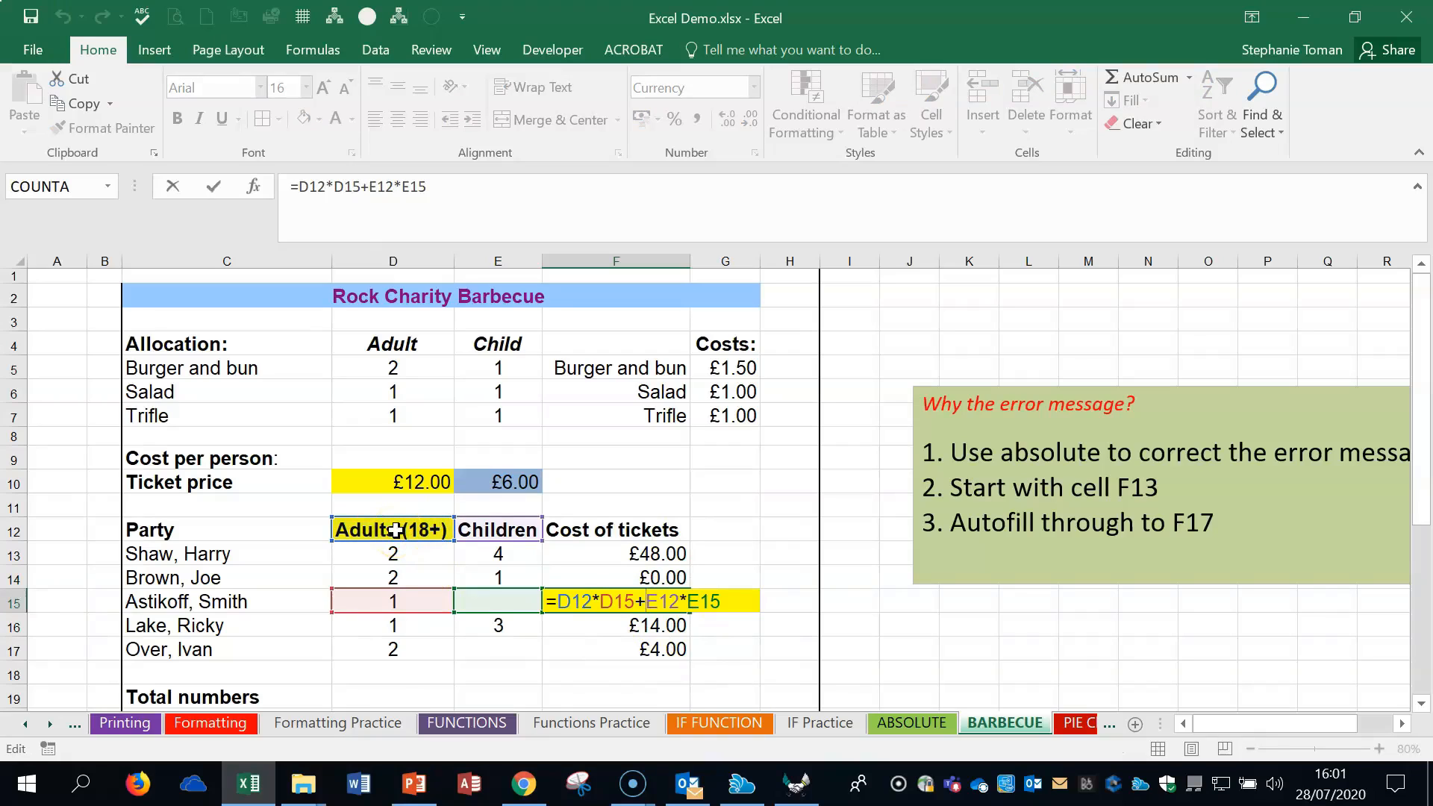
{"action": "key", "text": "Escape"}
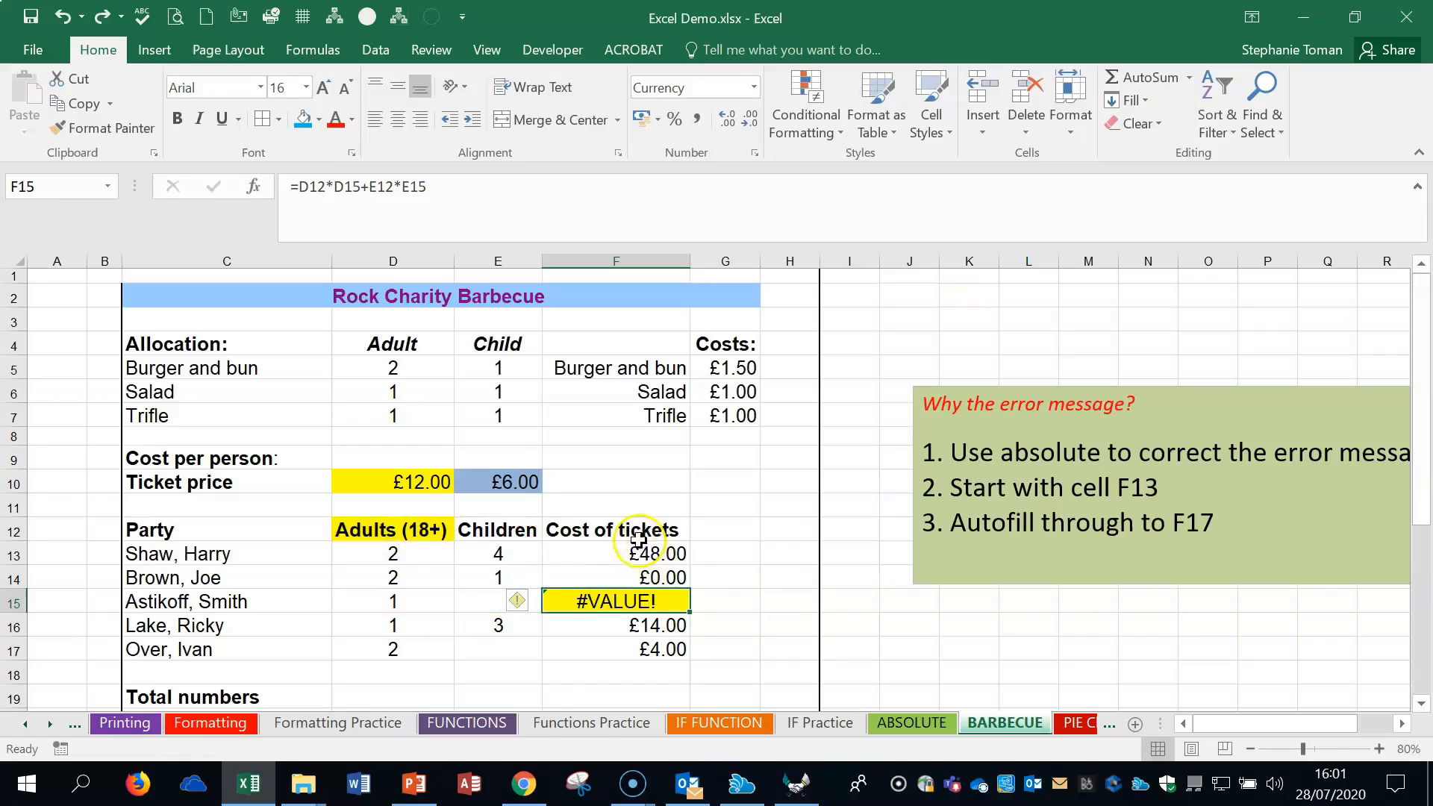
- Review the absolute references in F13 and fill its formula down to F17
{"action": "left_click", "coordinate": [63, 25]}
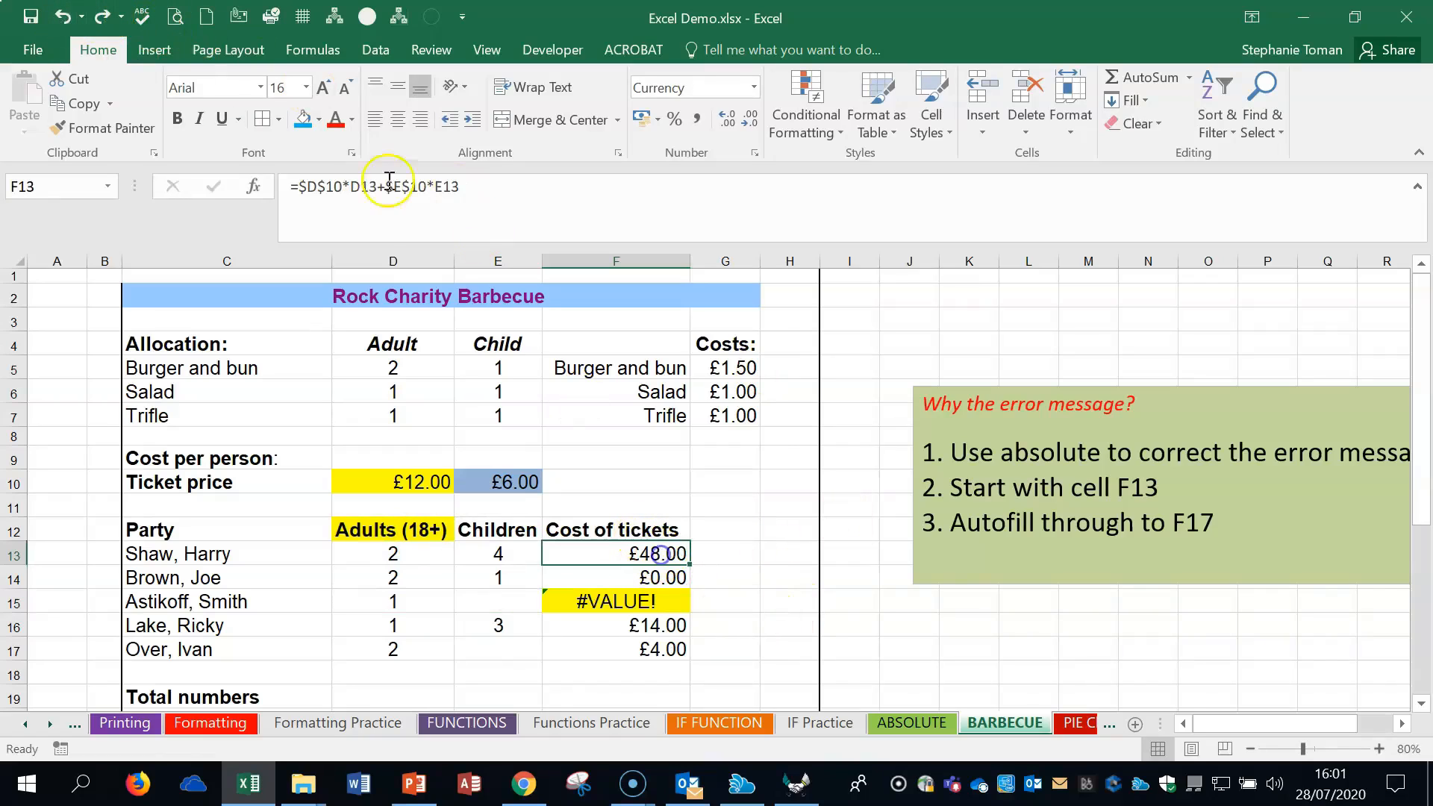
{"action": "left_click", "coordinate": [292, 186]}
{"action": "left_click_drag", "start_coordinate": [298, 186], "coordinate": [341, 186]}
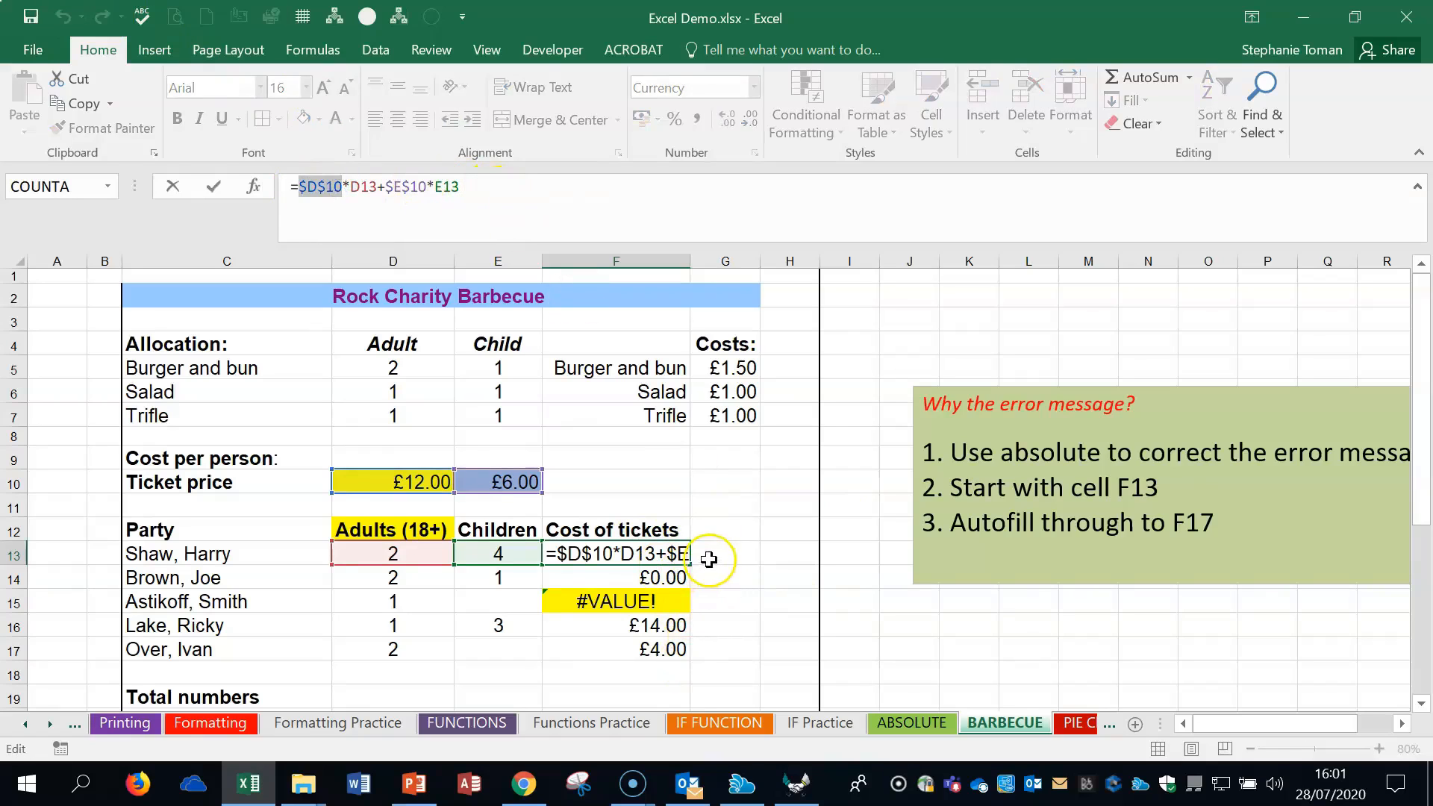
{"action": "key", "text": "Return"}
{"action": "left_click", "coordinate": [672, 553]}
{"action": "left_click_drag", "start_coordinate": [690, 565], "coordinate": [686, 653]}
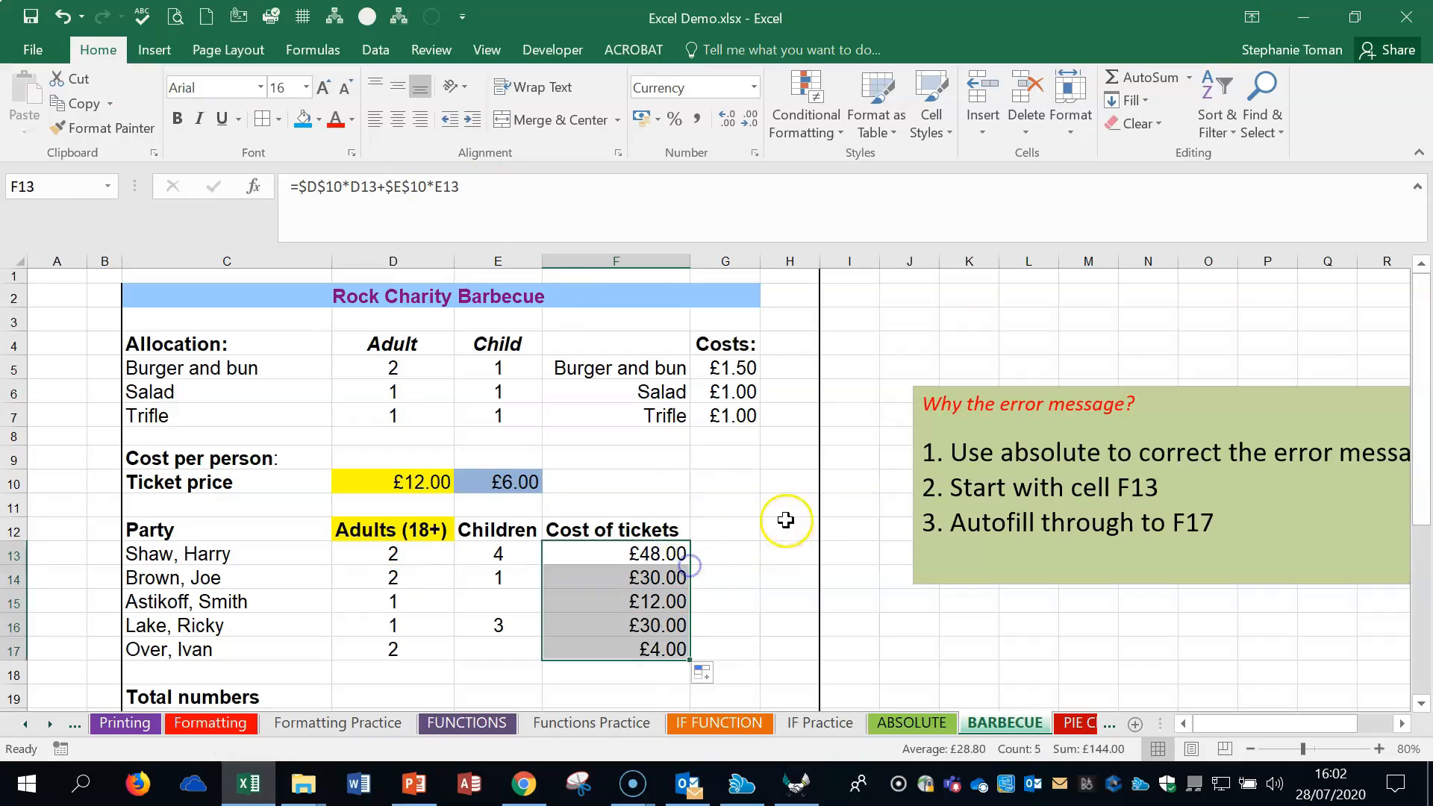
- Check the ticket cost formulas in F16, F14 and F13 against the cells they reference, and view the rows below
{"action": "double_click", "coordinate": [670, 625]}
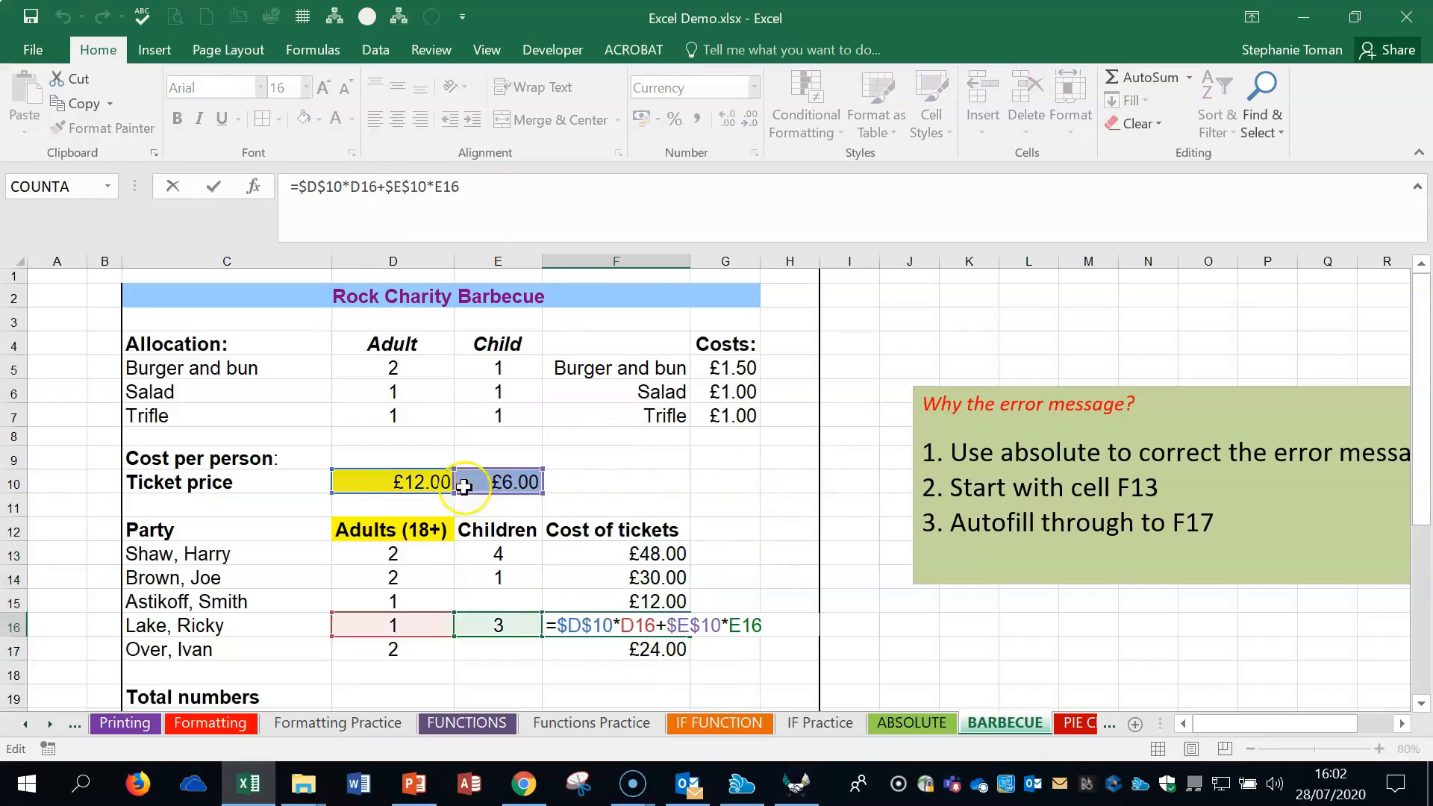
{"action": "key", "text": "Escape"}
{"action": "double_click", "coordinate": [658, 574]}
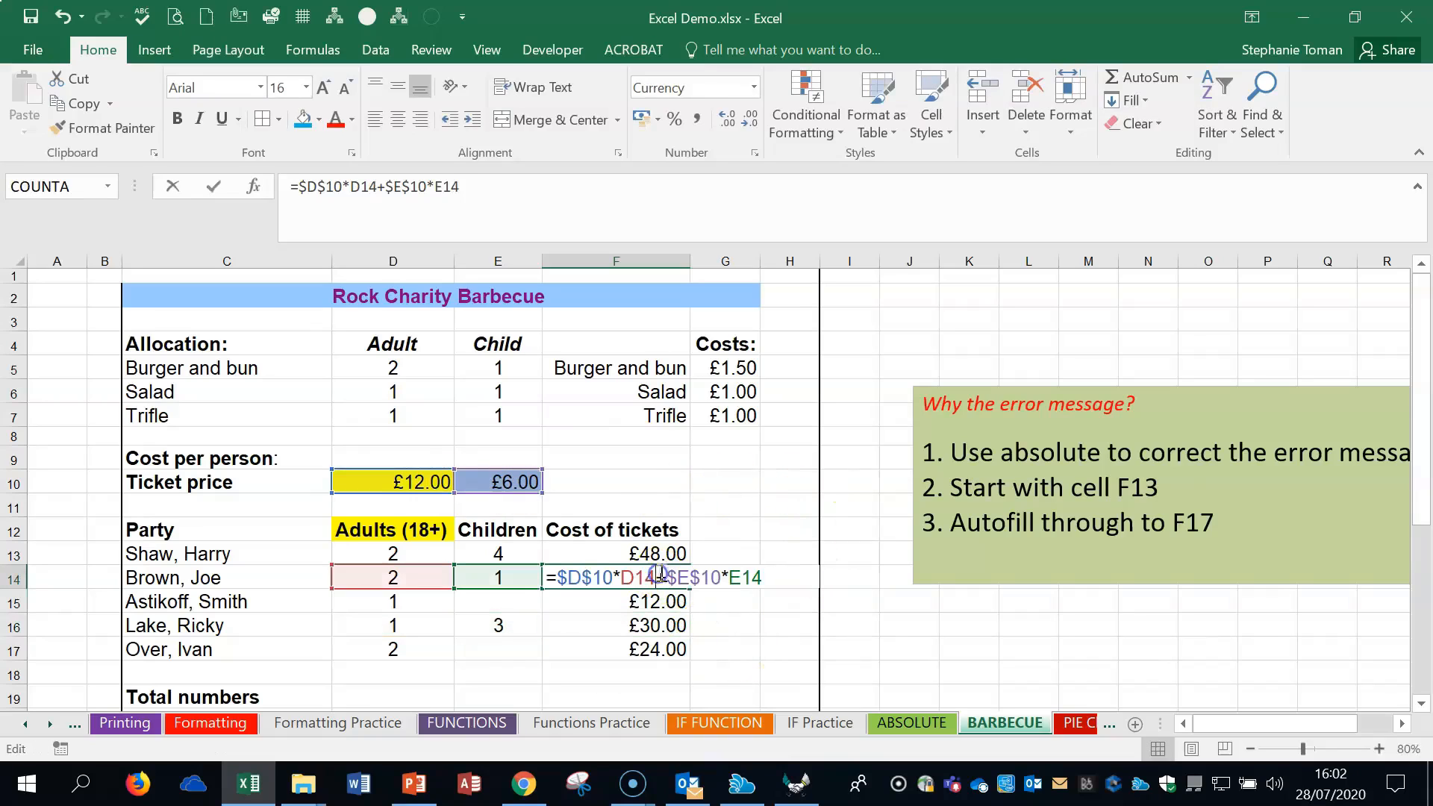
{"action": "key", "text": "Escape"}
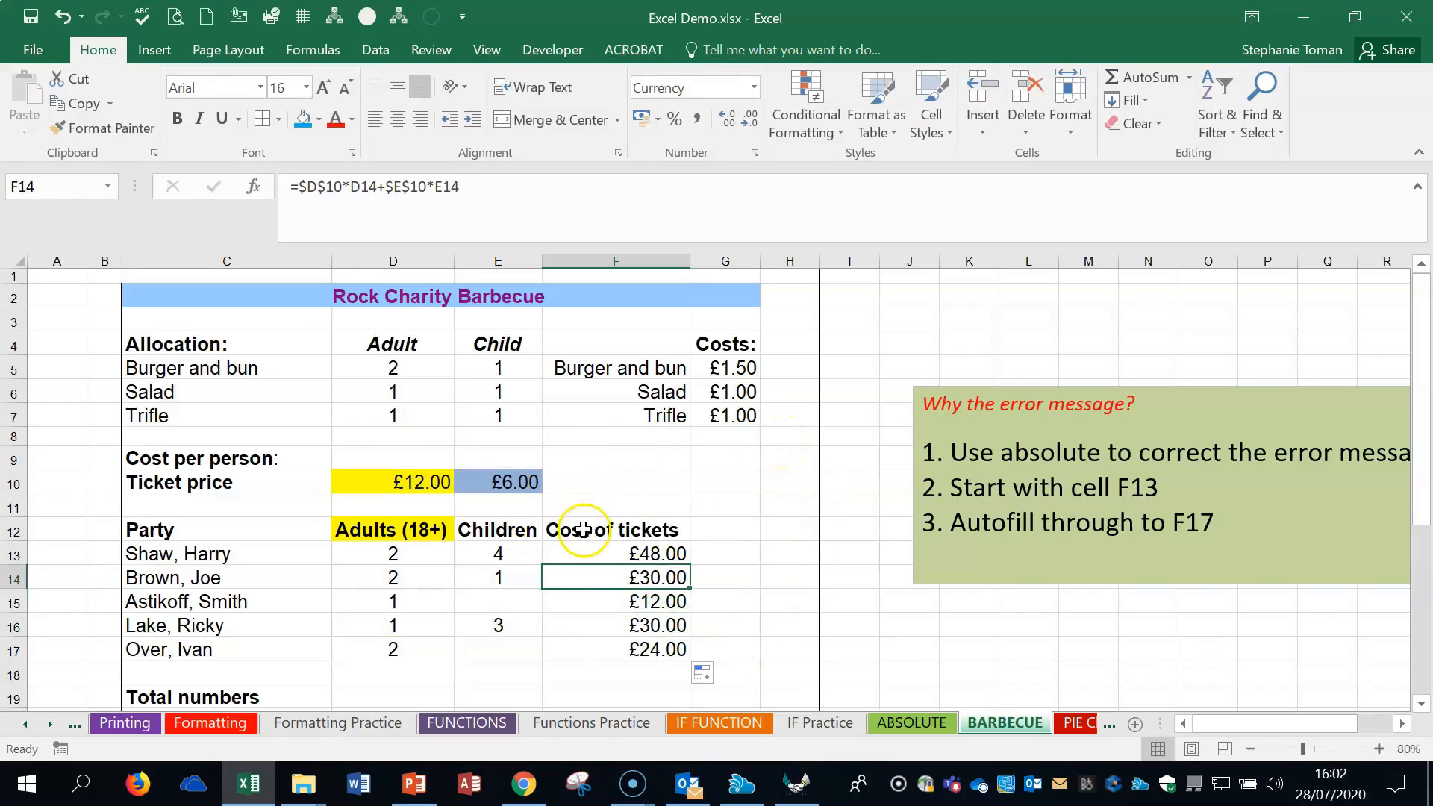
{"action": "double_click", "coordinate": [596, 551]}
{"action": "key", "text": "Escape"}
{"action": "left_click", "coordinate": [743, 620]}
{"action": "scroll", "coordinate": [743, 620], "scroll_direction": "down", "scroll_amount": 2}
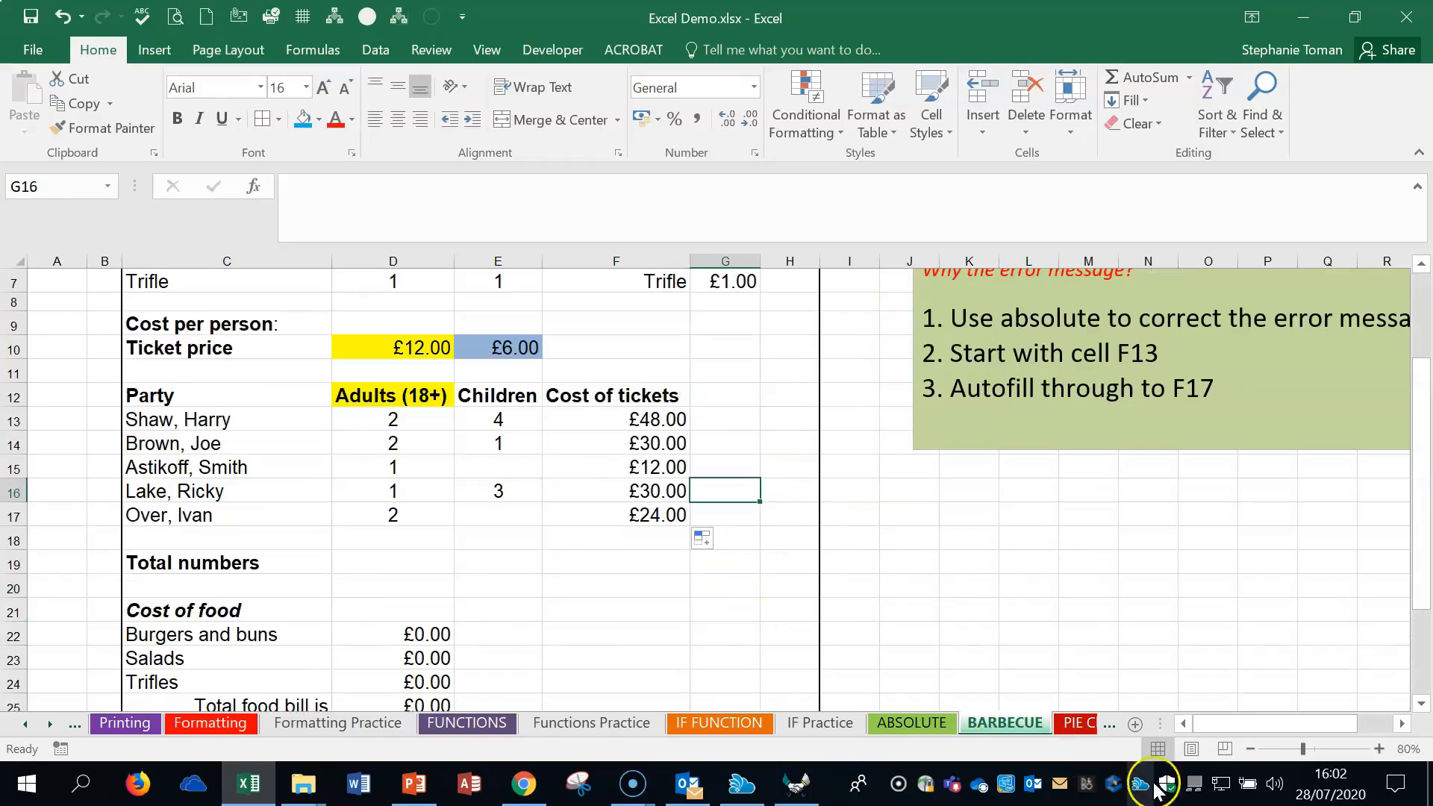